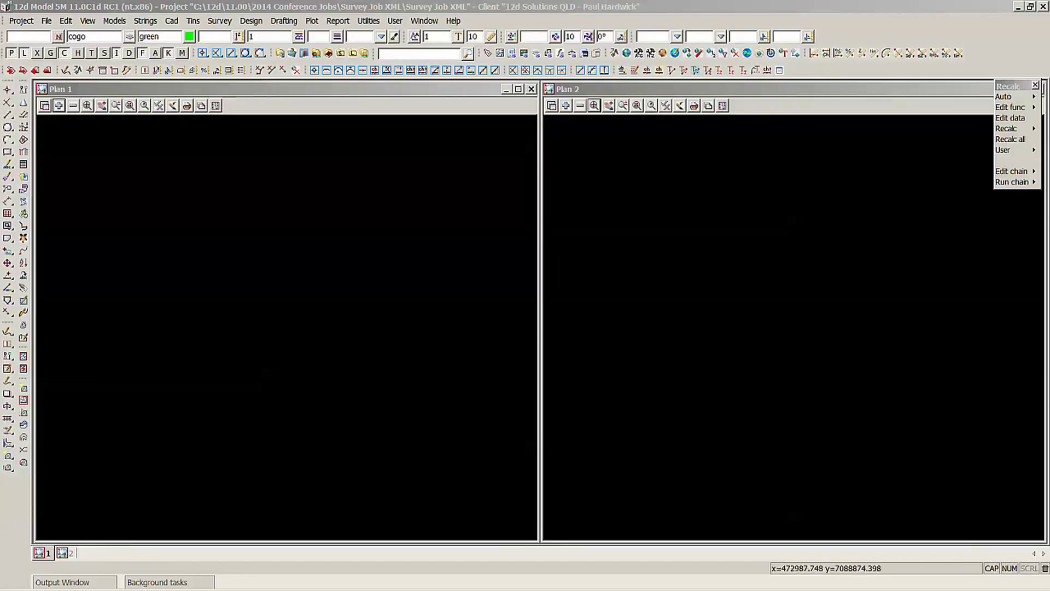
Bring up the survey data collector setup and open the Trimble Link JobXML TDF collector's definition for editing.
click(23, 164)
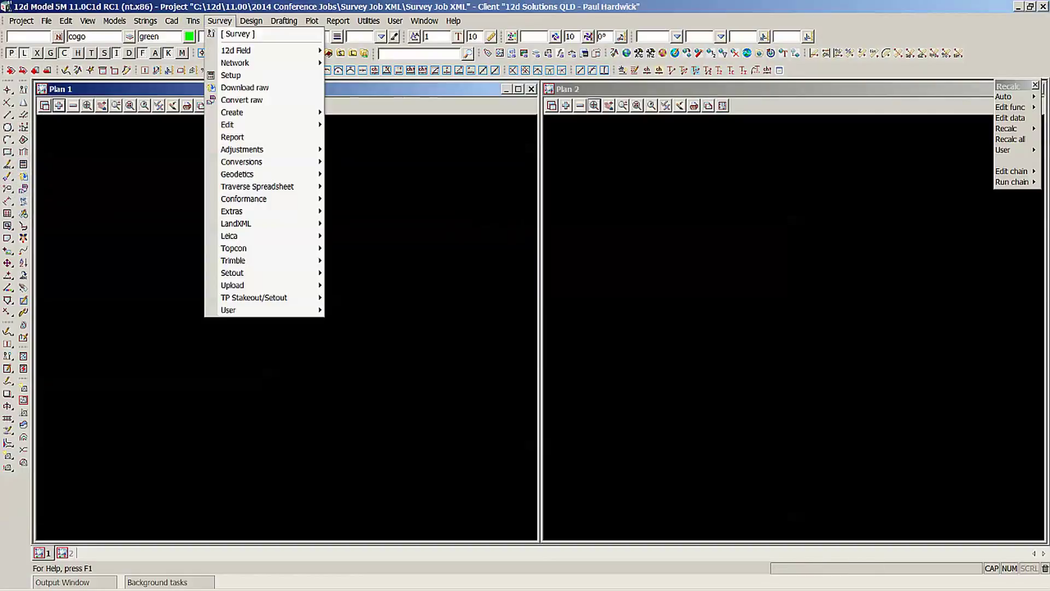
click(219, 21)
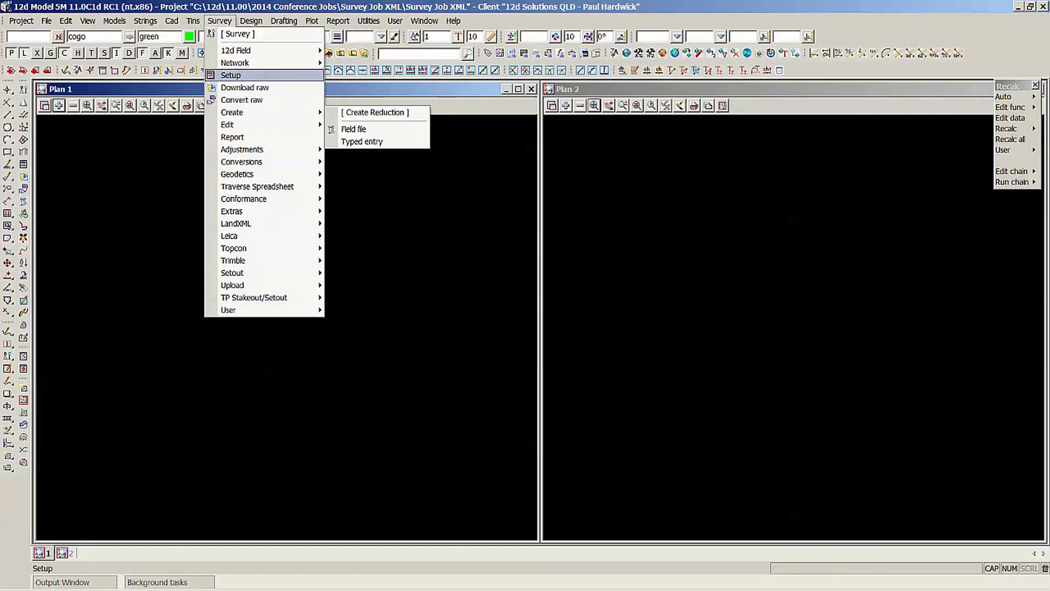
click(230, 75)
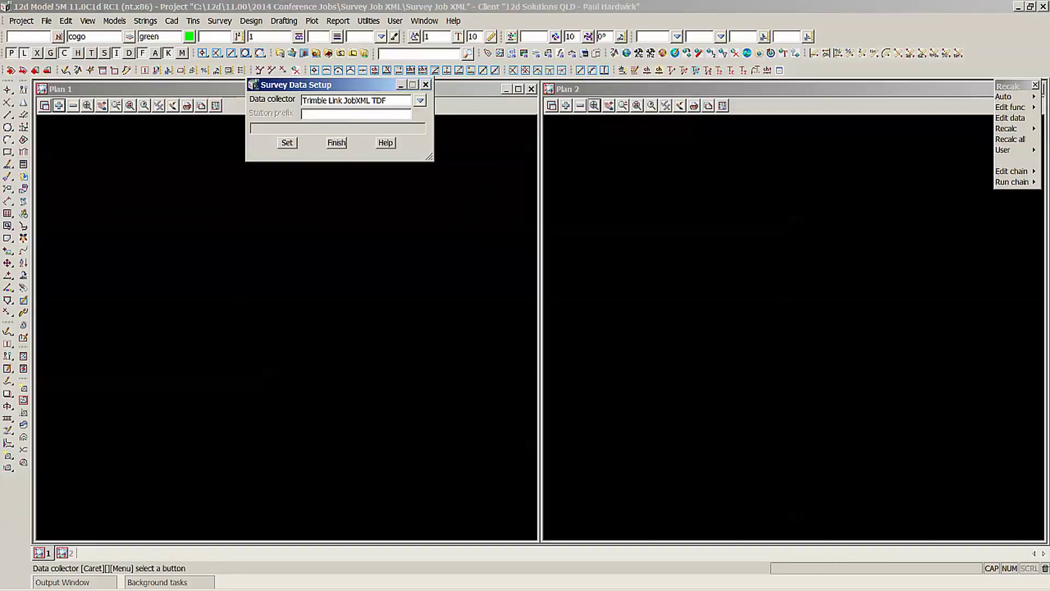
click(420, 100)
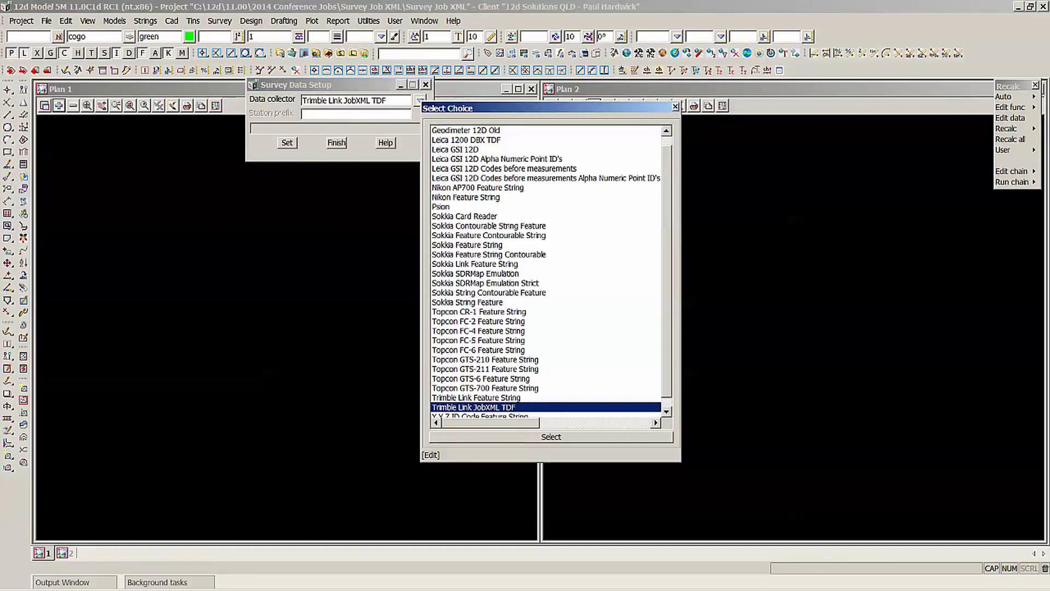
click(466, 140)
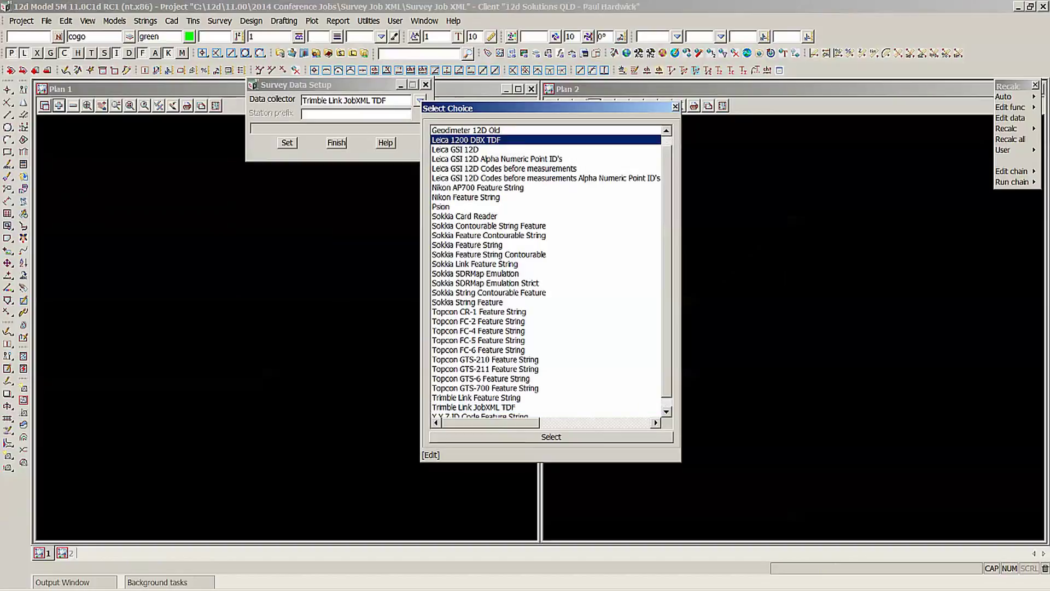
click(473, 407)
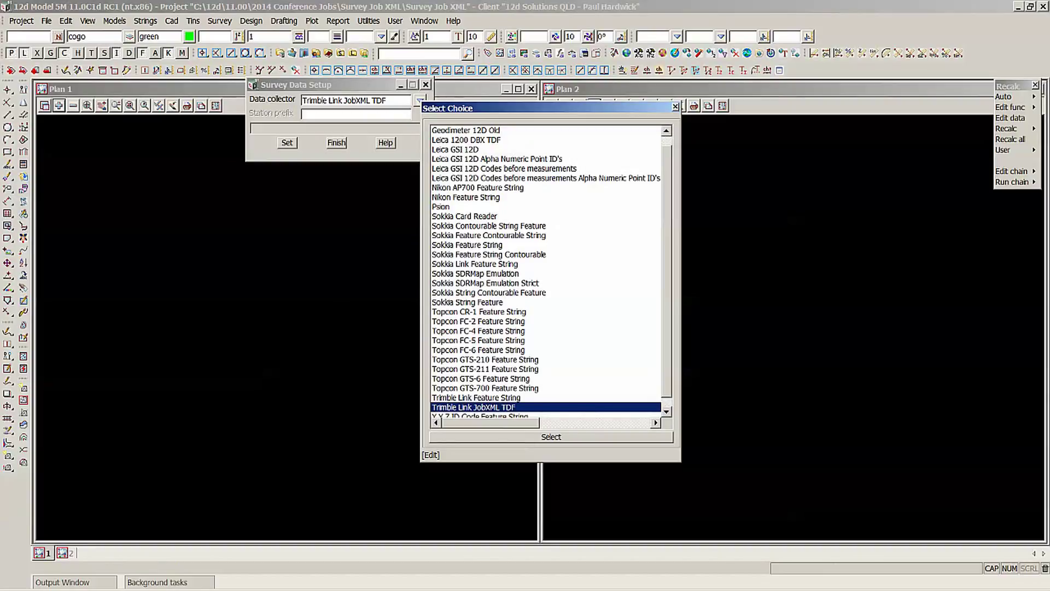
click(431, 455)
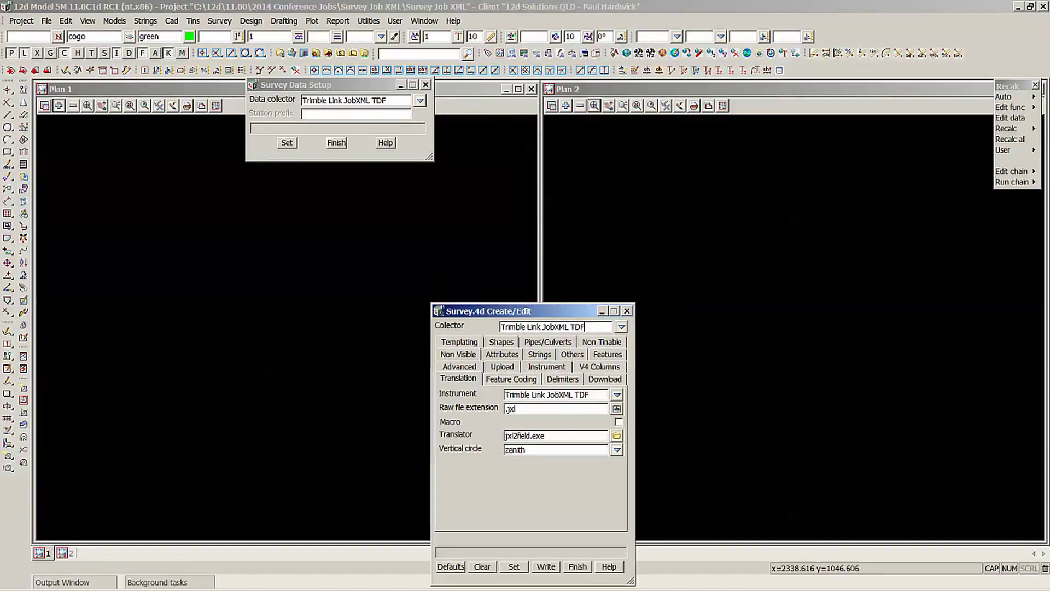
drag(525, 313, 575, 173)
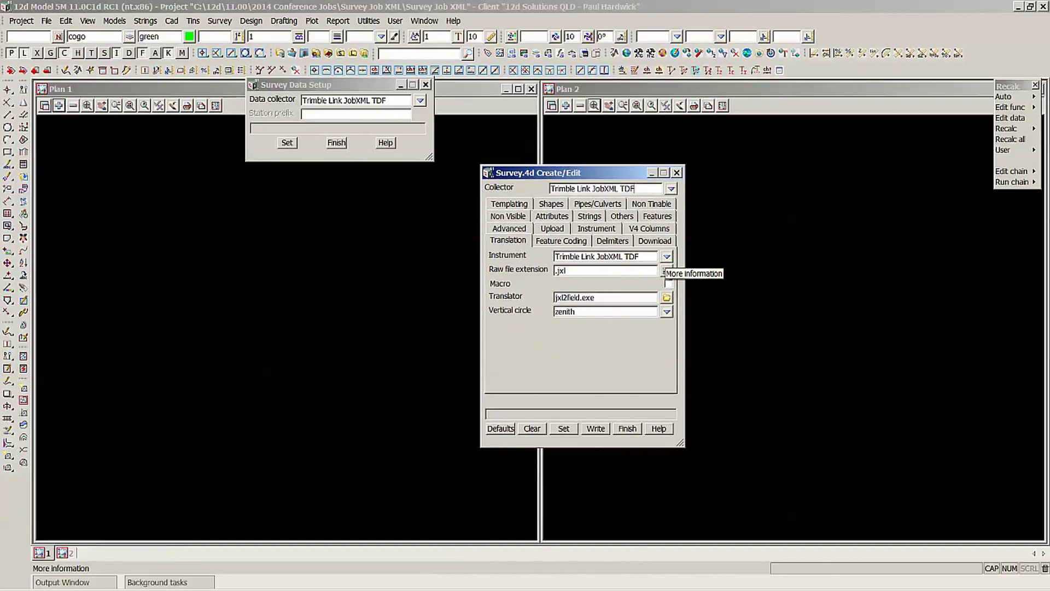
Examine the collector's translation settings, including the instrument choices, raw file extension and translator program.
click(667, 257)
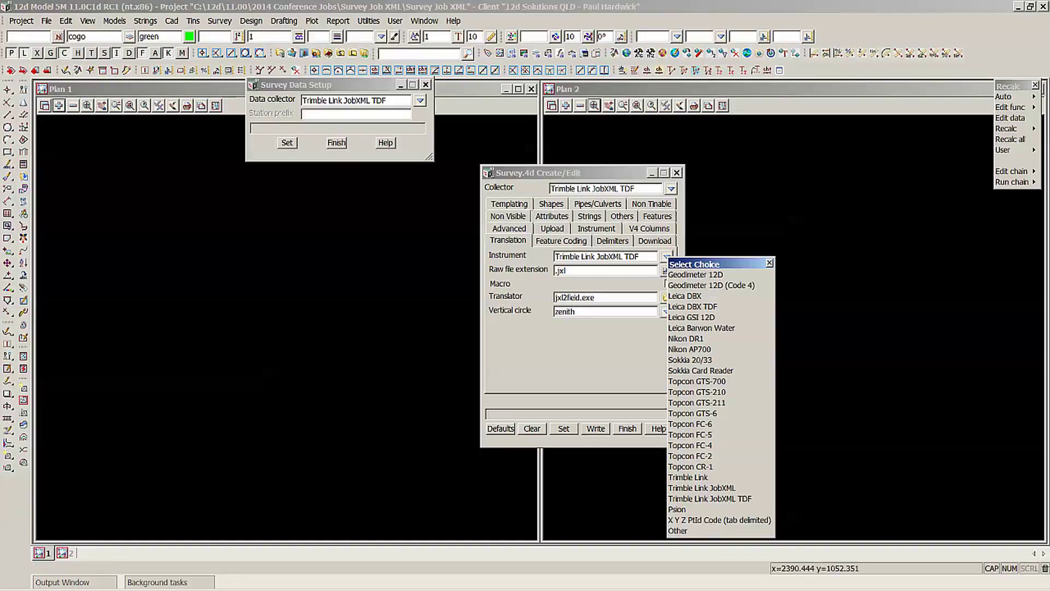
click(770, 263)
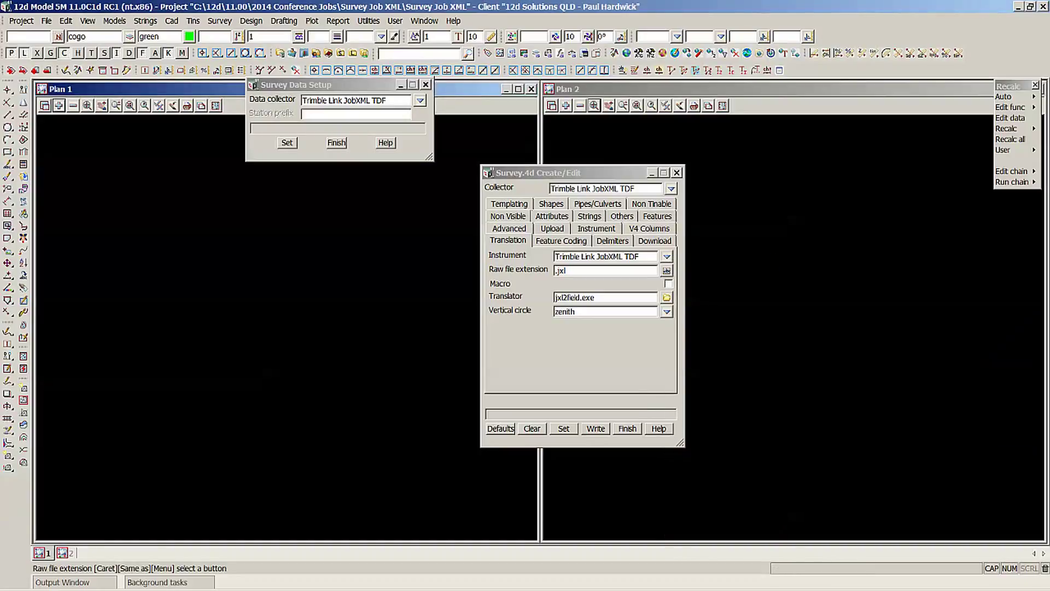
drag(581, 271, 554, 270)
click(576, 270)
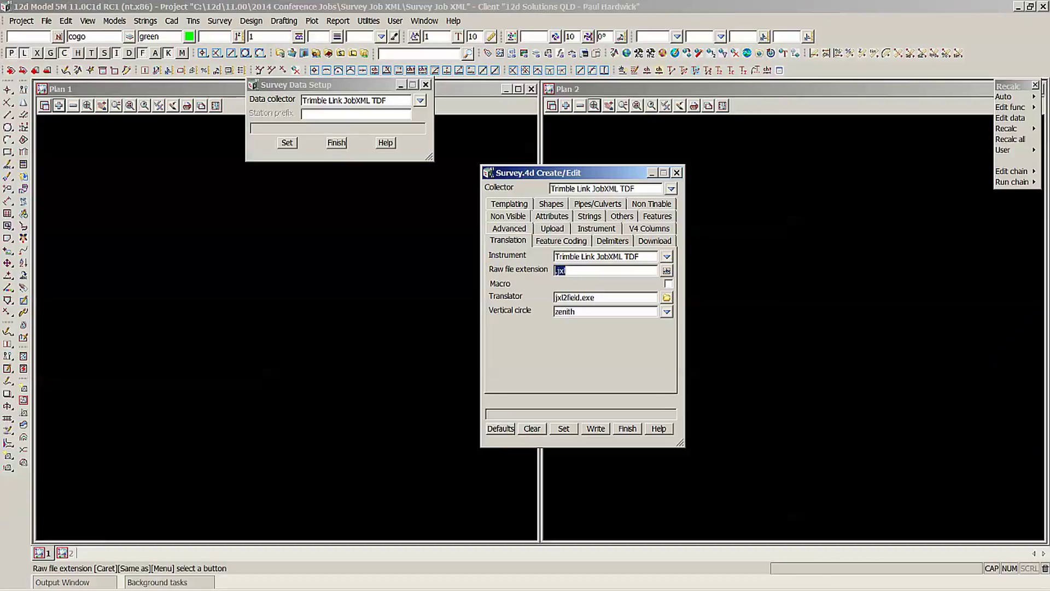
key(End)
click(605, 297)
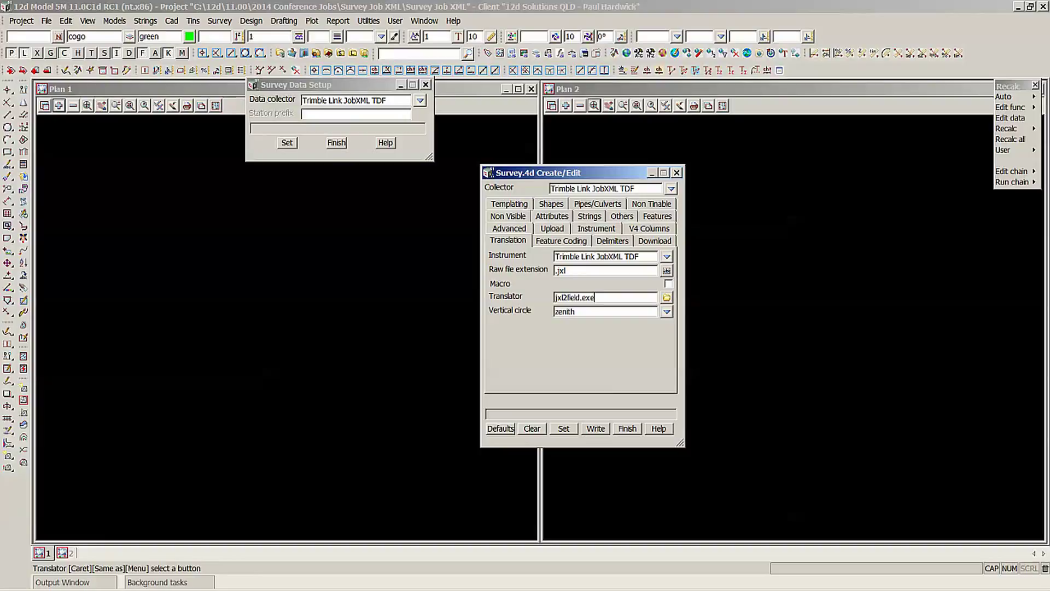
double_click(605, 297)
click(605, 297)
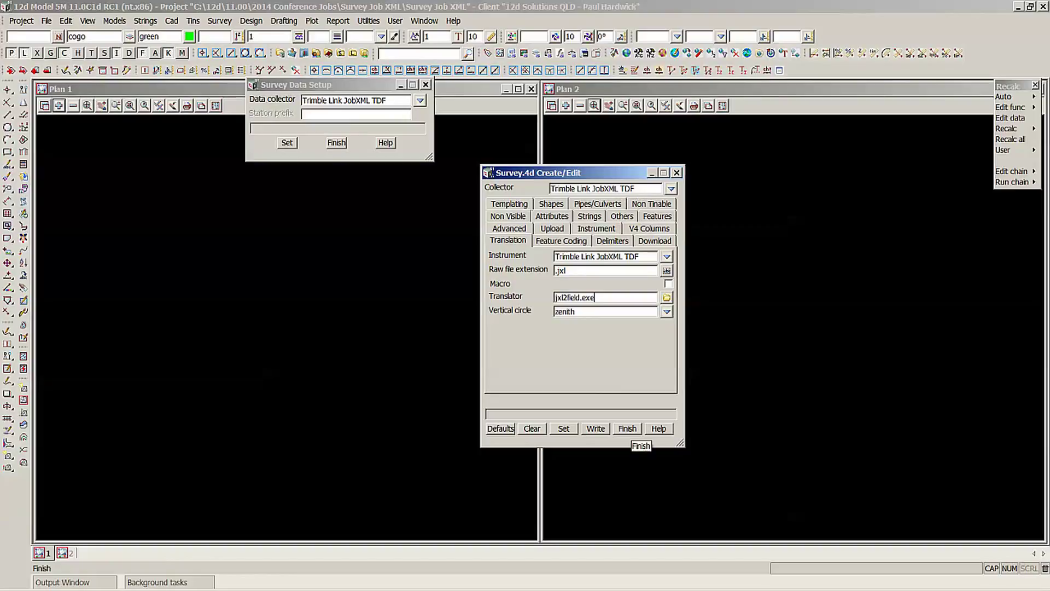
Close the collector definition and set Trimble Link JobXML TDF as the active data collector.
click(627, 429)
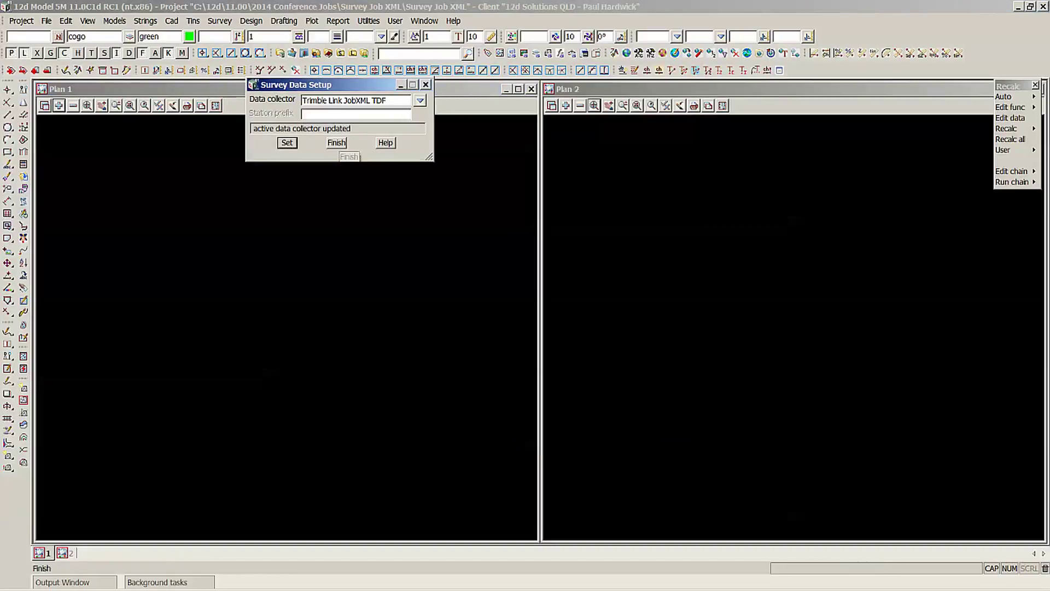
click(336, 143)
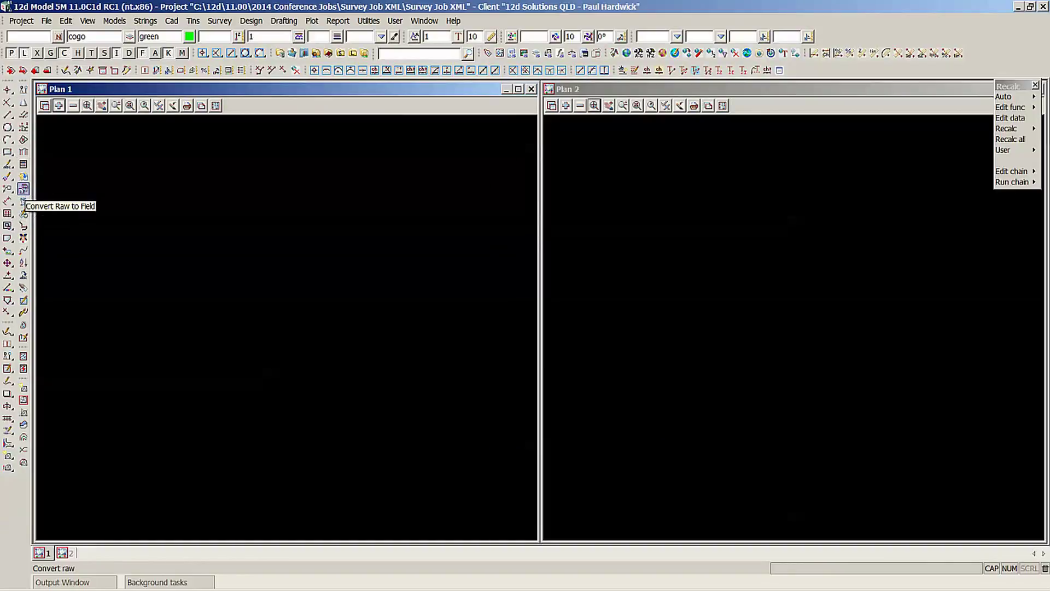
Convert the raw survey file c2cextrasdb2.jxl to a field file, keeping the suggested field file name.
click(23, 189)
drag(83, 196, 160, 195)
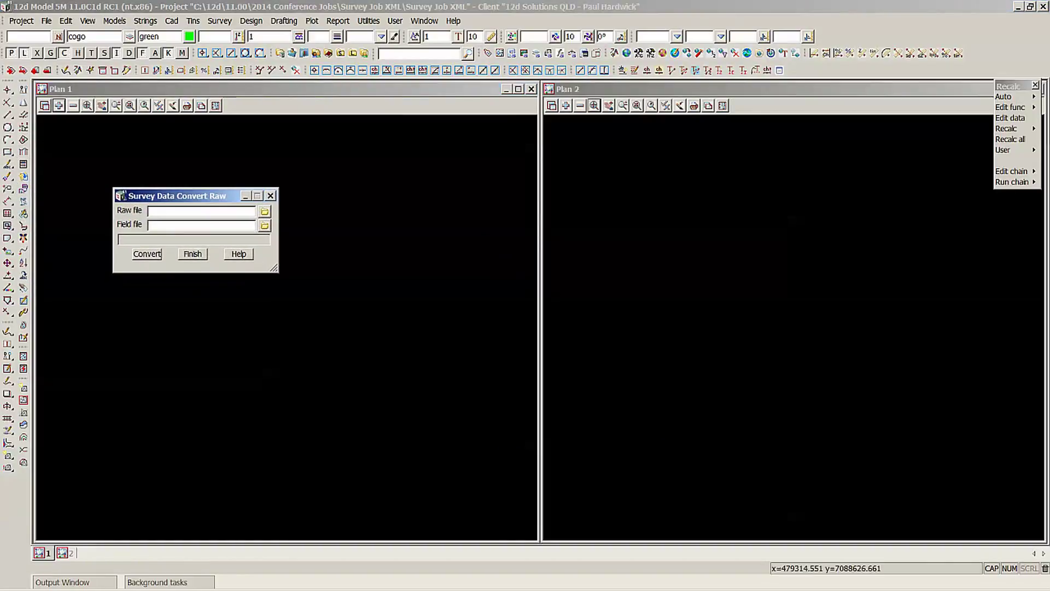
click(219, 21)
mouse_move(244, 100)
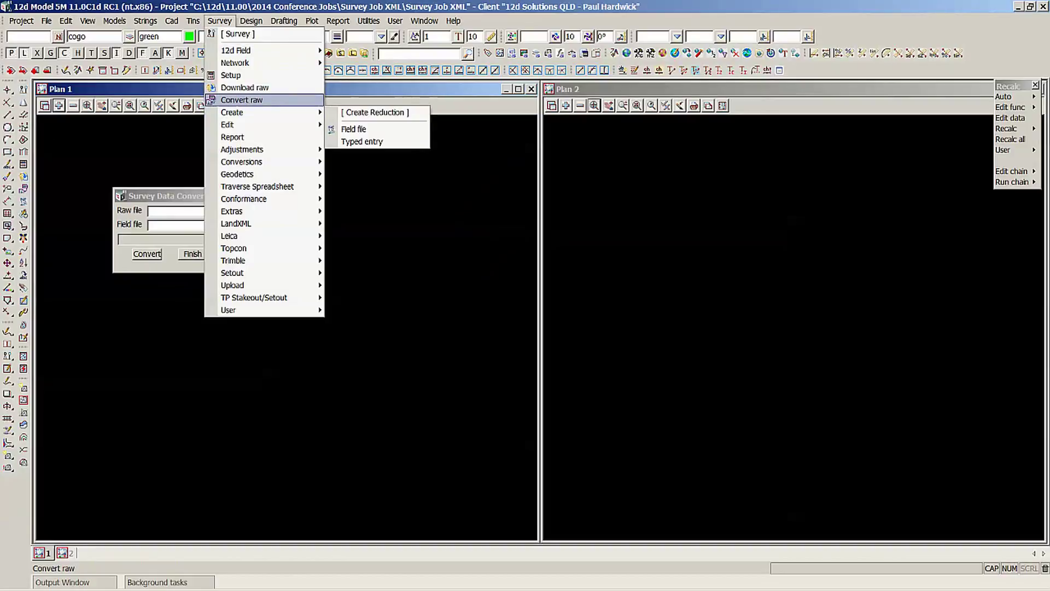
key(Escape)
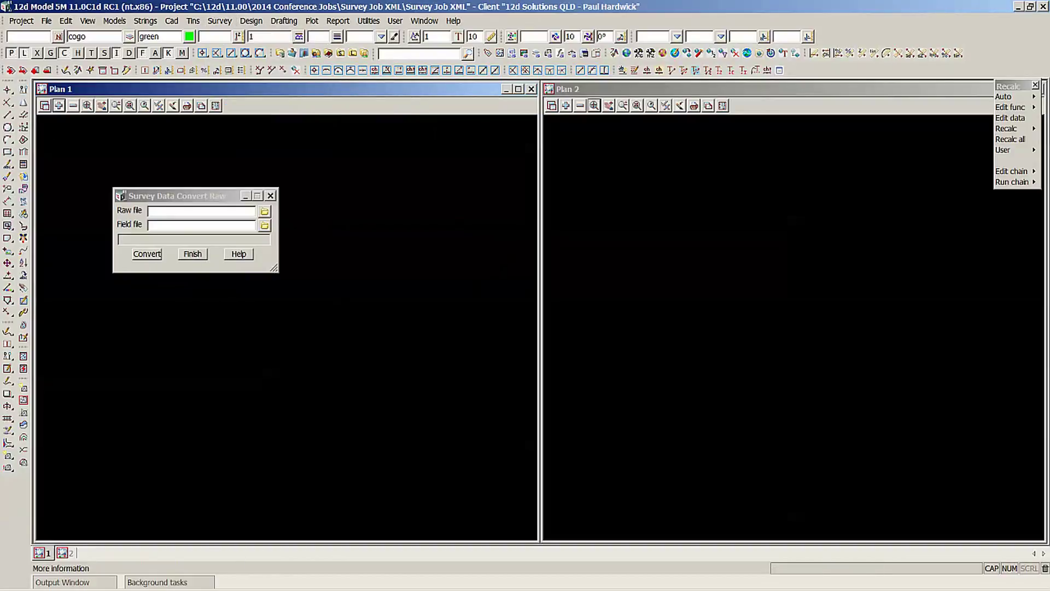
click(264, 211)
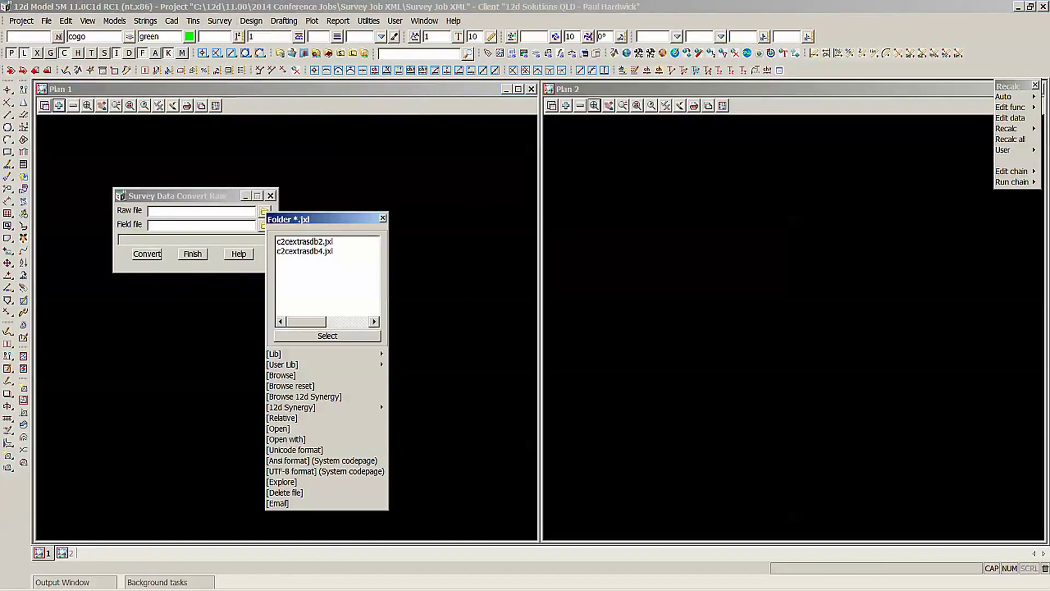
click(304, 242)
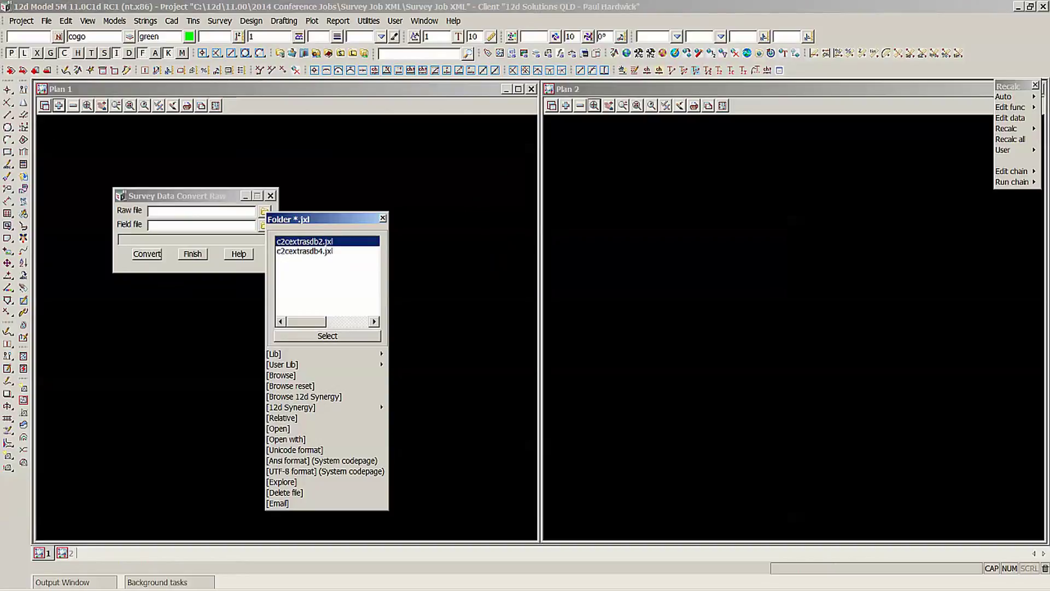
click(328, 335)
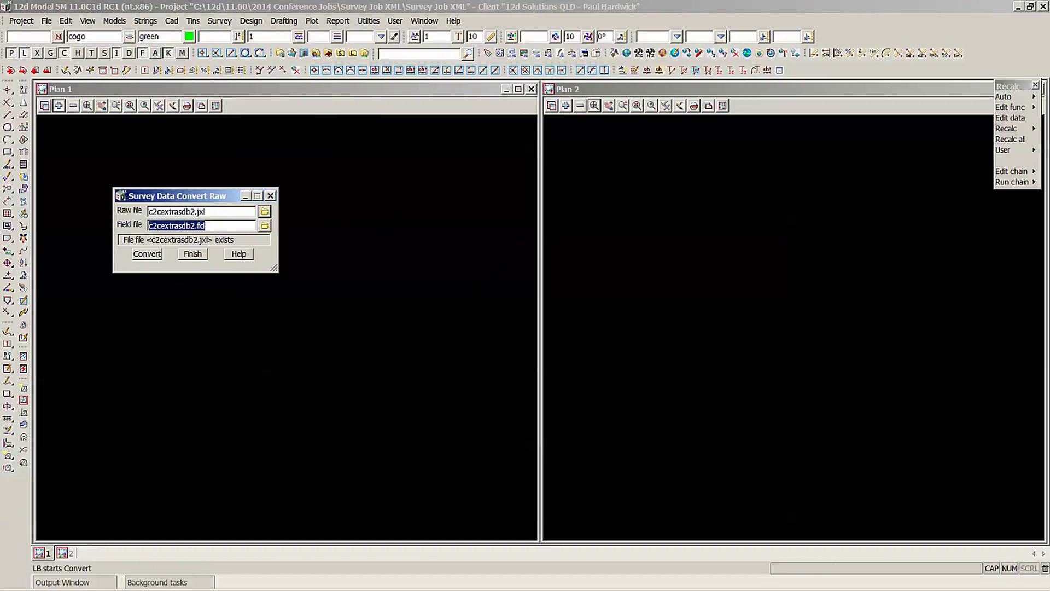
click(147, 254)
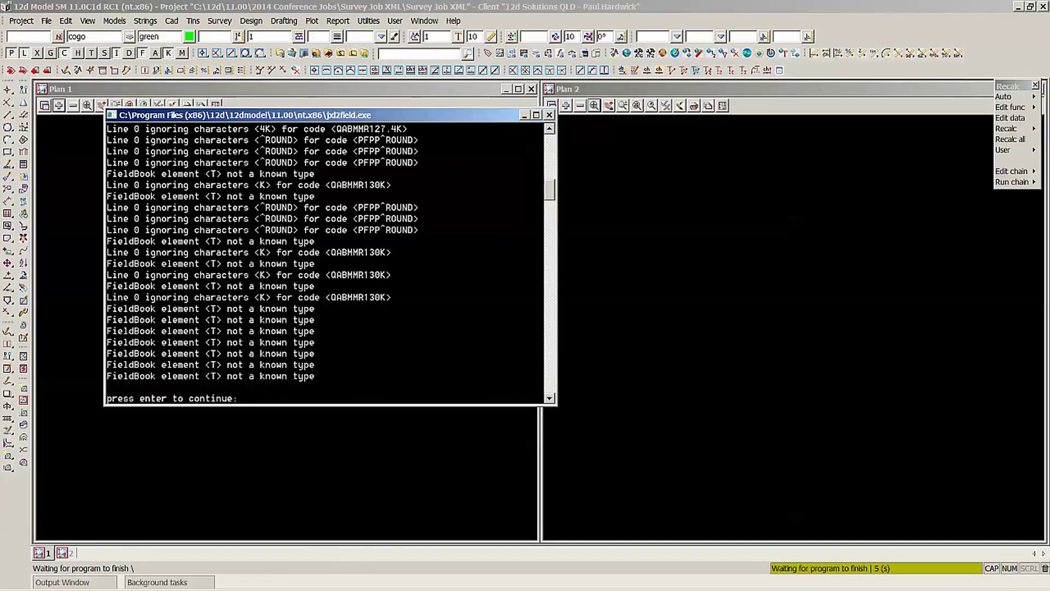
key(Return)
click(193, 253)
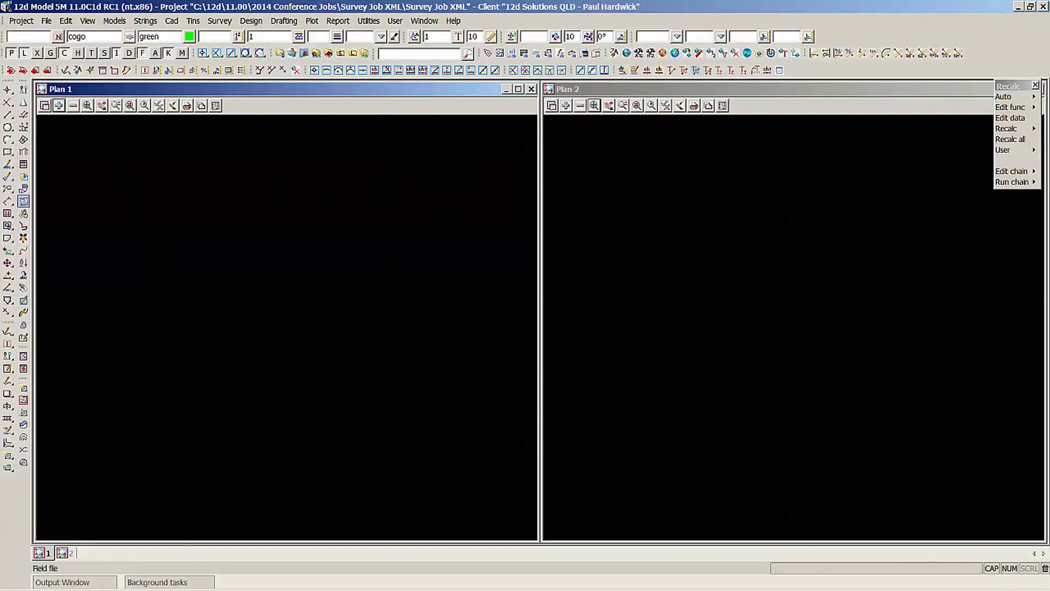
Start a field file reduction for c2cextrasdb2.12dfield and enter c2cextrasdb2 as the function name, default model and report file.
click(23, 202)
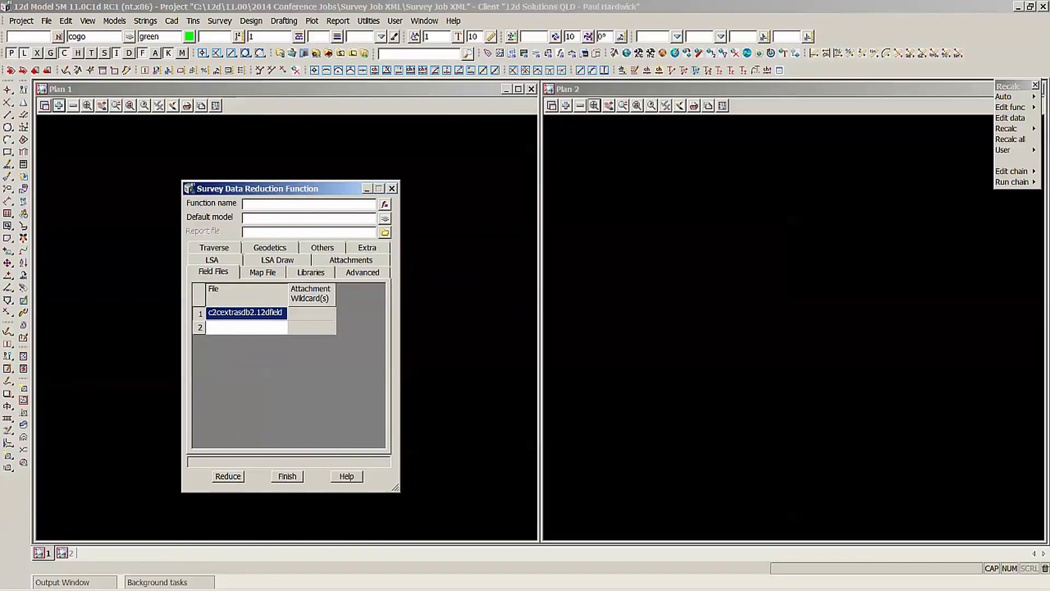
click(246, 313)
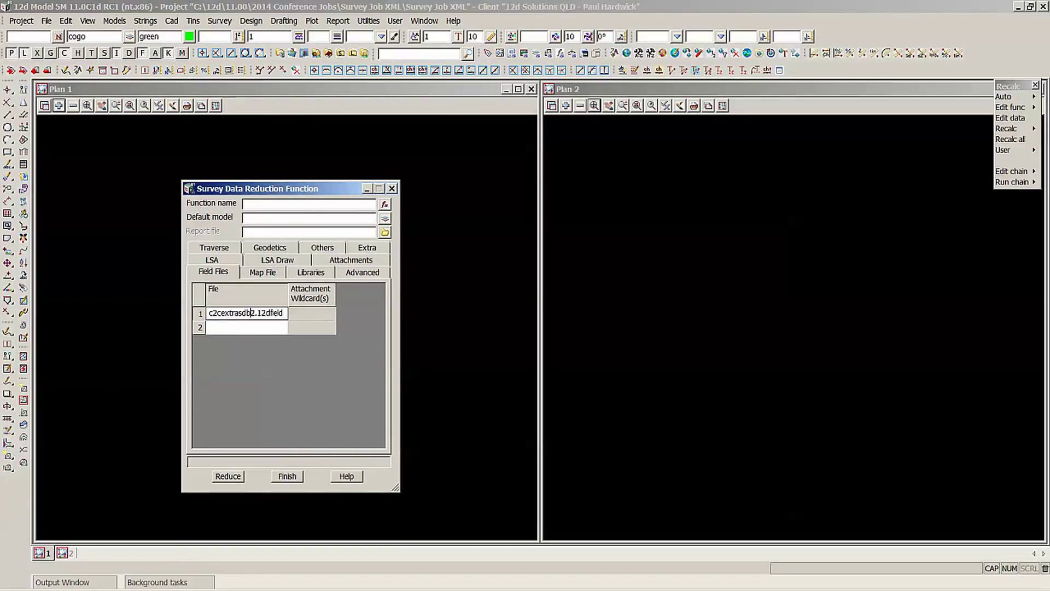
drag(256, 312, 208, 312)
key(ctrl+c)
click(308, 204)
key(ctrl+v)
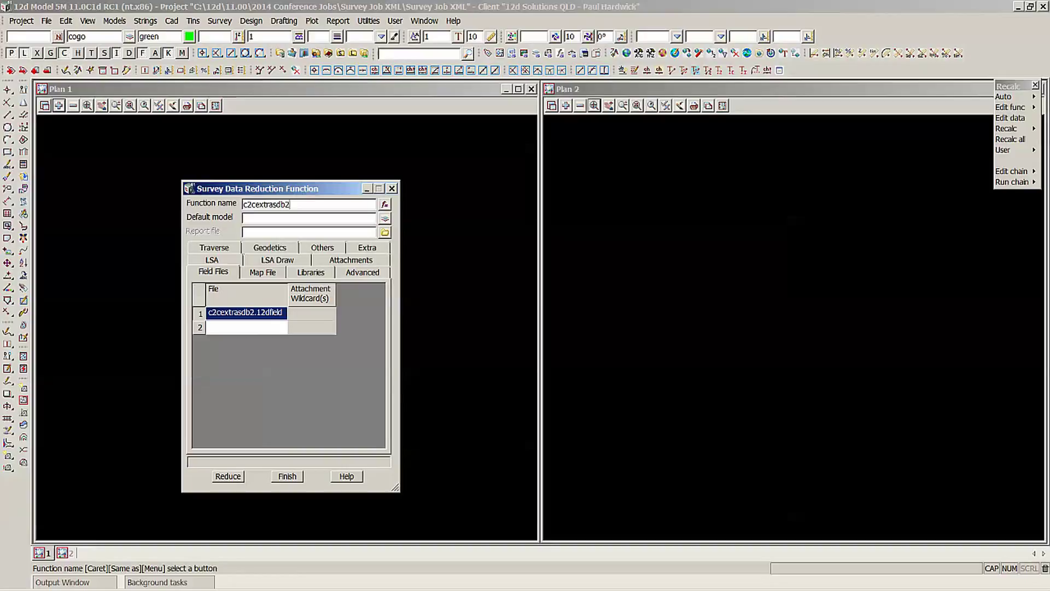
click(308, 218)
key(ctrl+v)
click(309, 232)
key(ctrl+v)
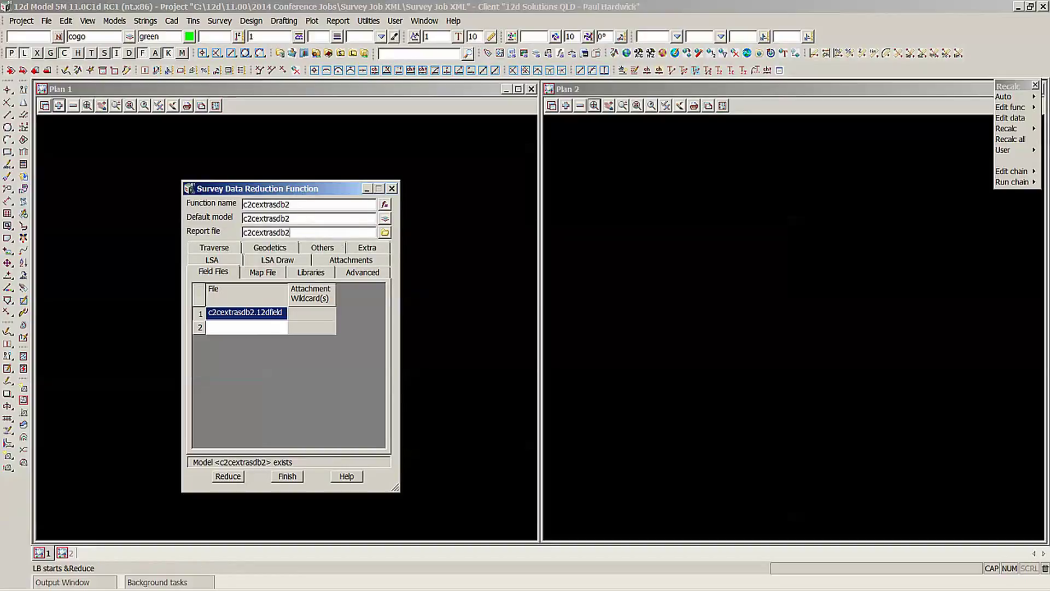
Reduce the c2cextrasdb2 field file and close the reduction function.
key(Return)
key(Return)
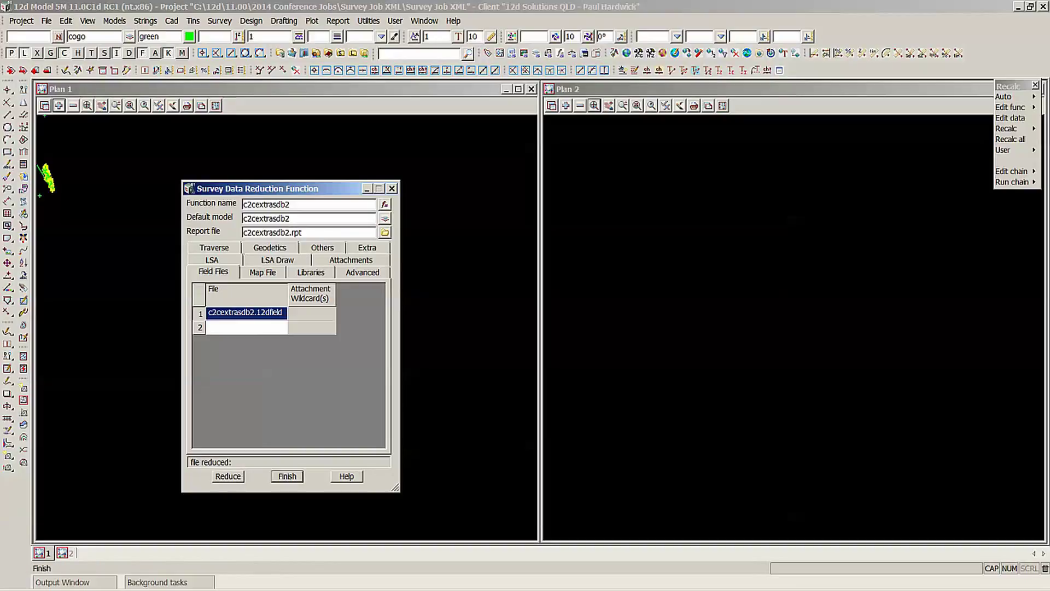
key(Tab)
key(Return)
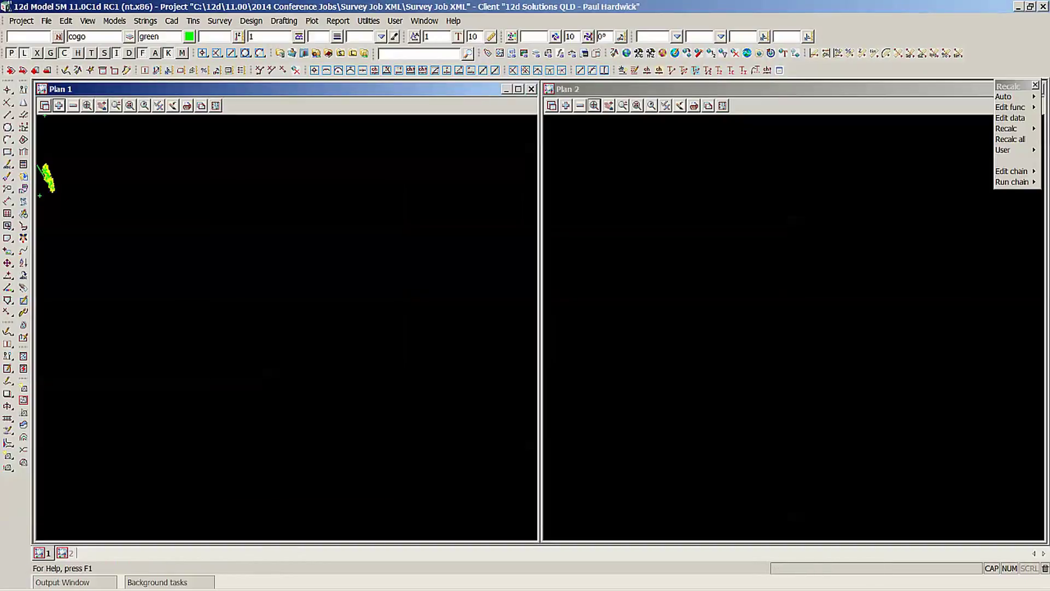
Fit the reduced survey data in Plan 1 and examine the surveyed points and strings.
click(87, 106)
scroll(329, 372, down, 2)
scroll(210, 274, up, 6)
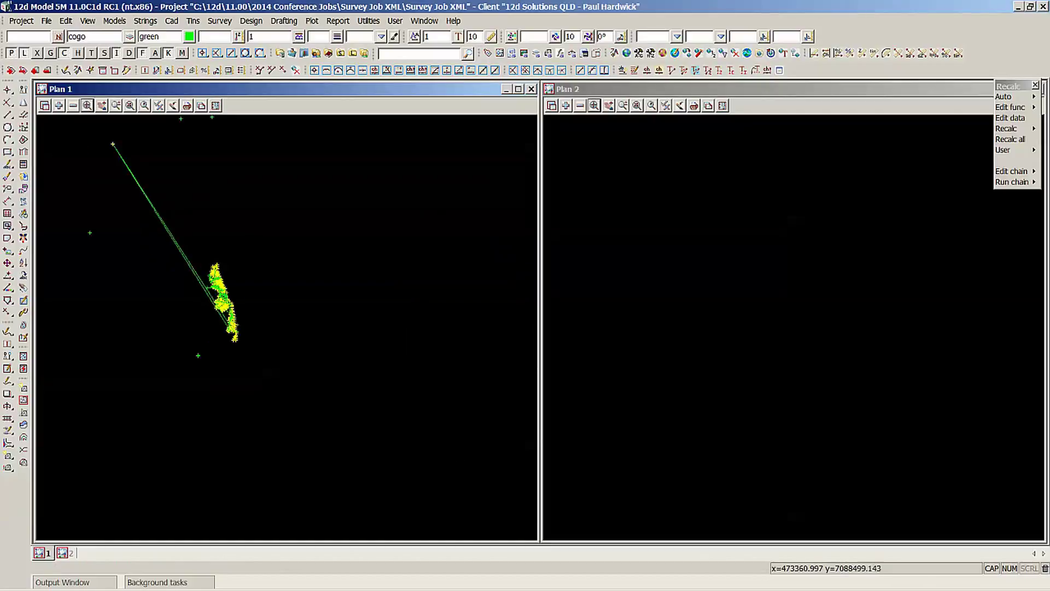
scroll(210, 291, up, 10)
scroll(272, 238, down, 4)
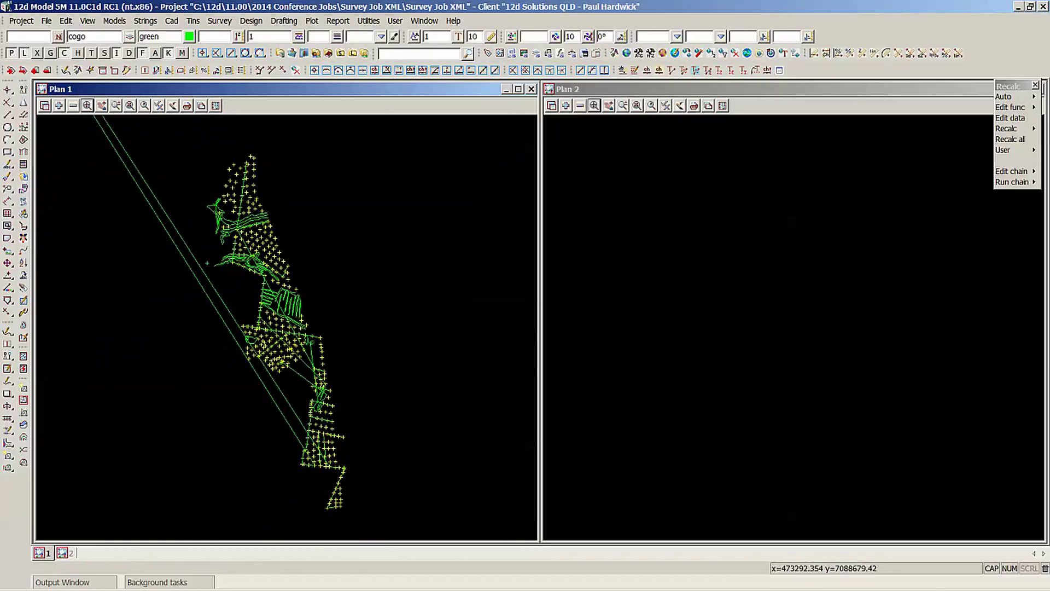
scroll(237, 330, down, 4)
scroll(224, 400, up, 1)
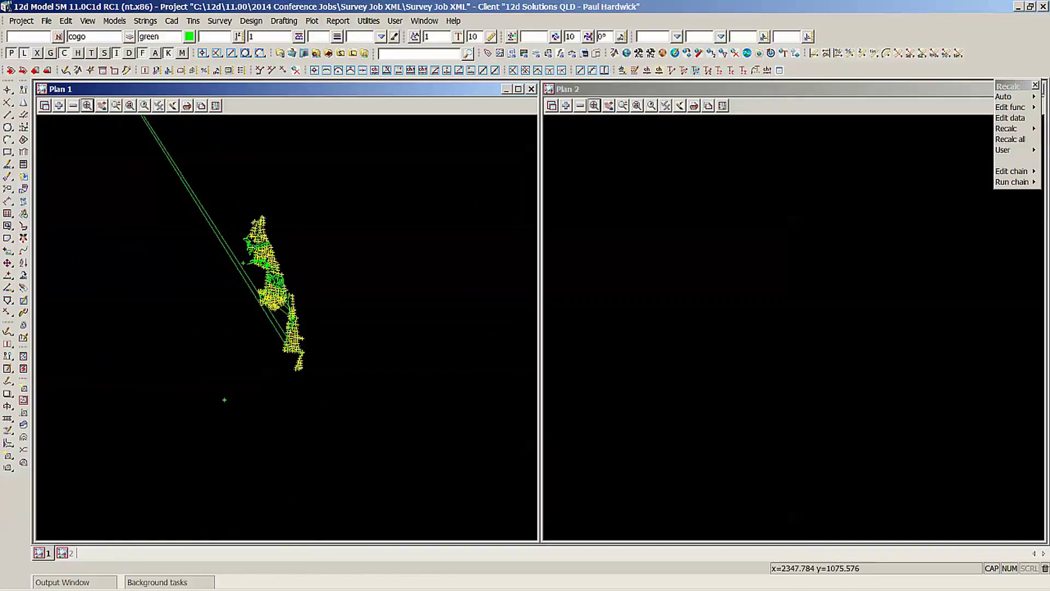
Open the c2cextrasdb2 function's data in the reduction editor by picking its PSHT string in Plan 1, clear of the survey data.
click(24, 312)
click(272, 300)
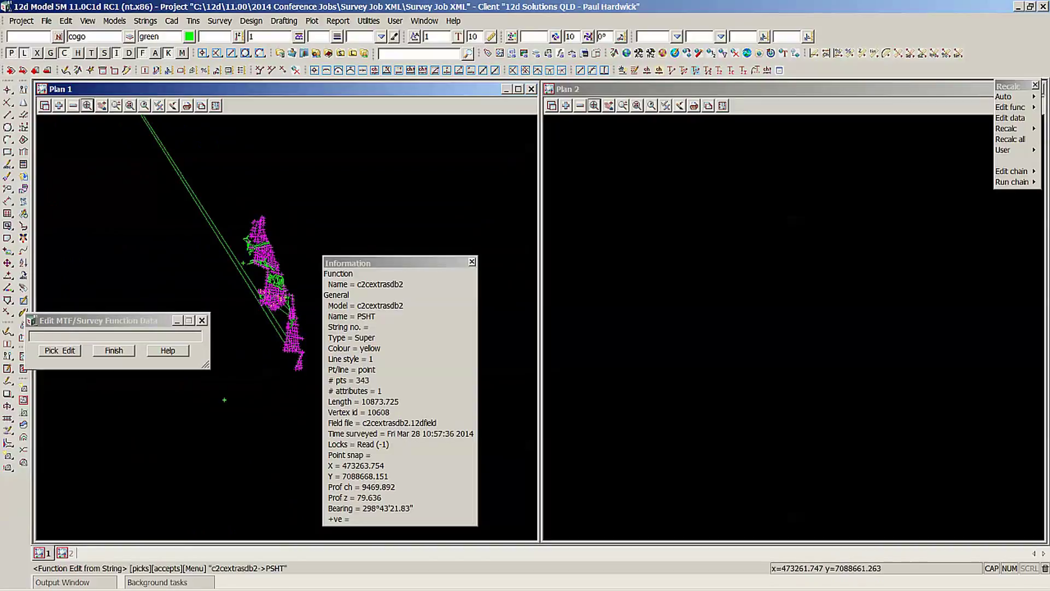
middle_click(272, 300)
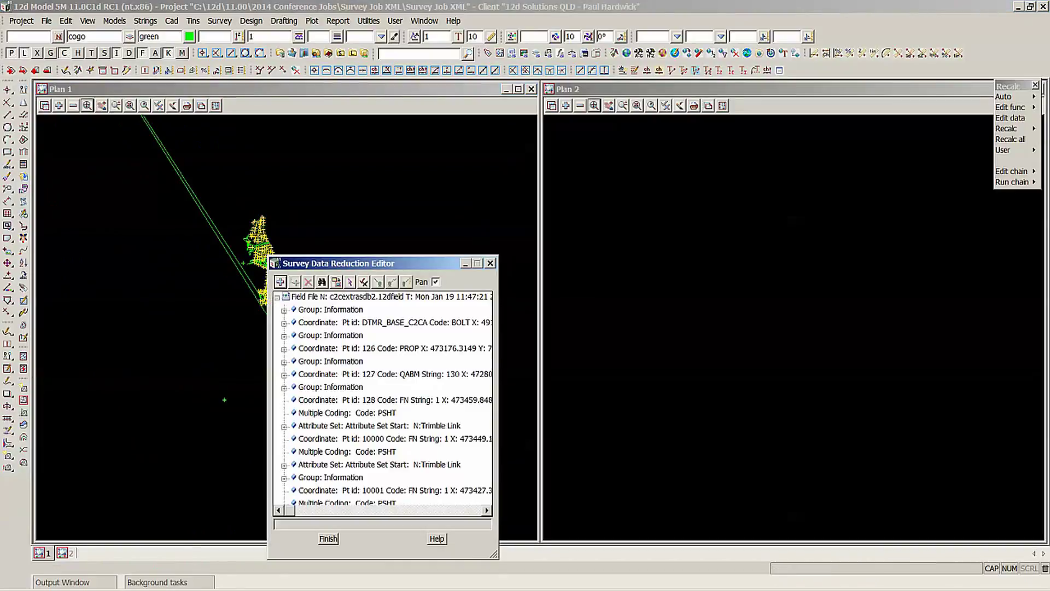
drag(377, 263, 414, 93)
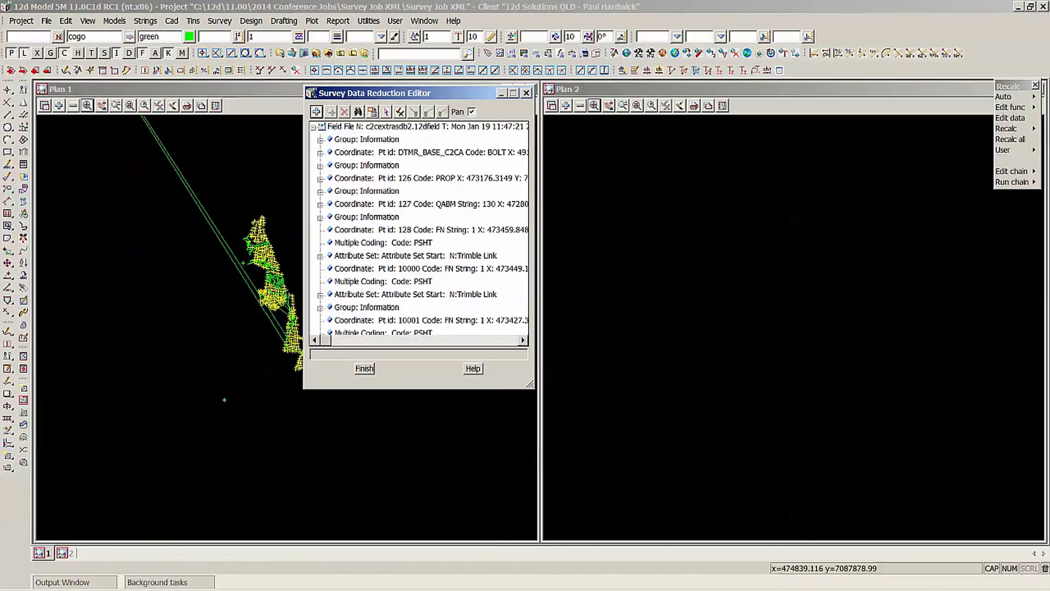
Enlarge the reduction editor and expand point 10003's Trimble Link attributes down to the contents of its PointRecord set.
click(350, 432)
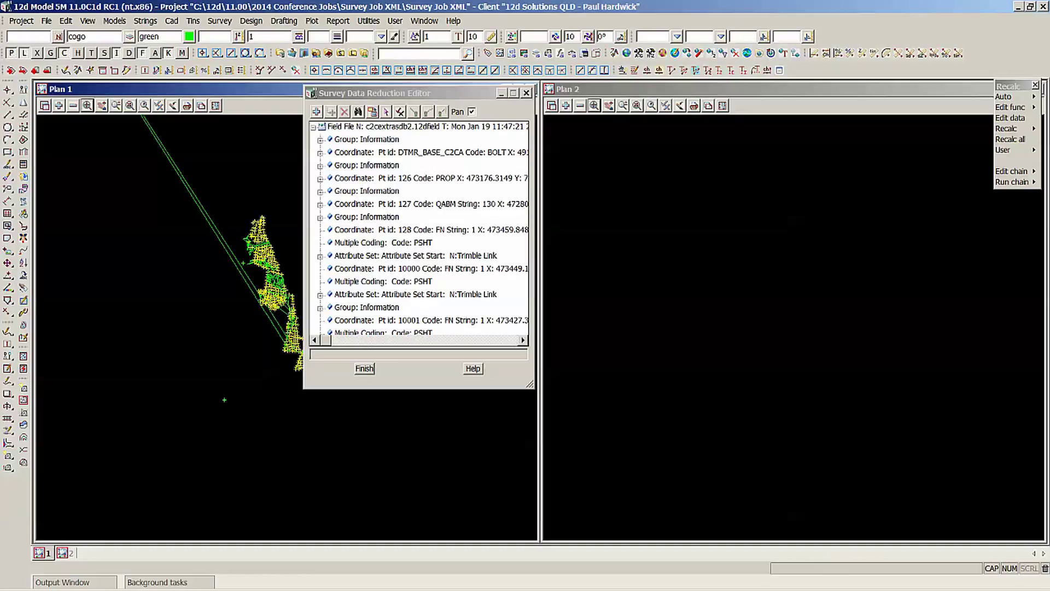
drag(531, 385, 611, 547)
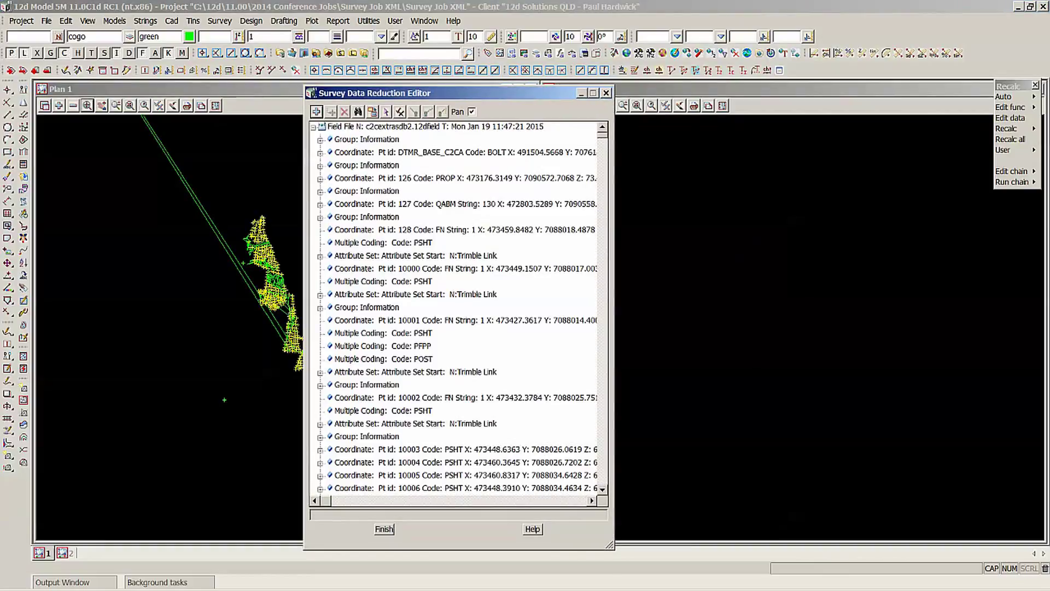
double_click(383, 450)
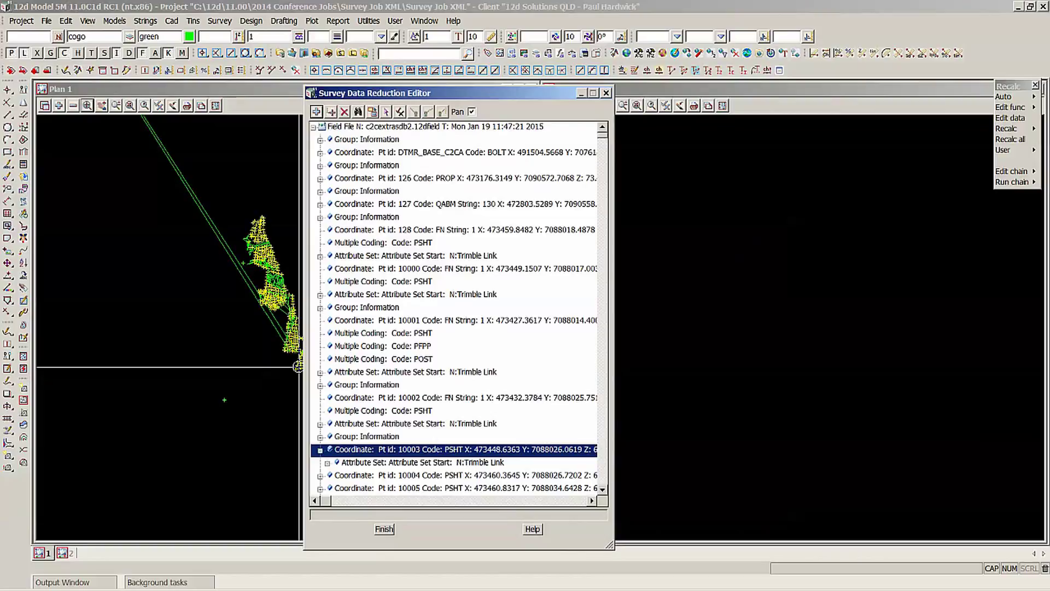
click(327, 463)
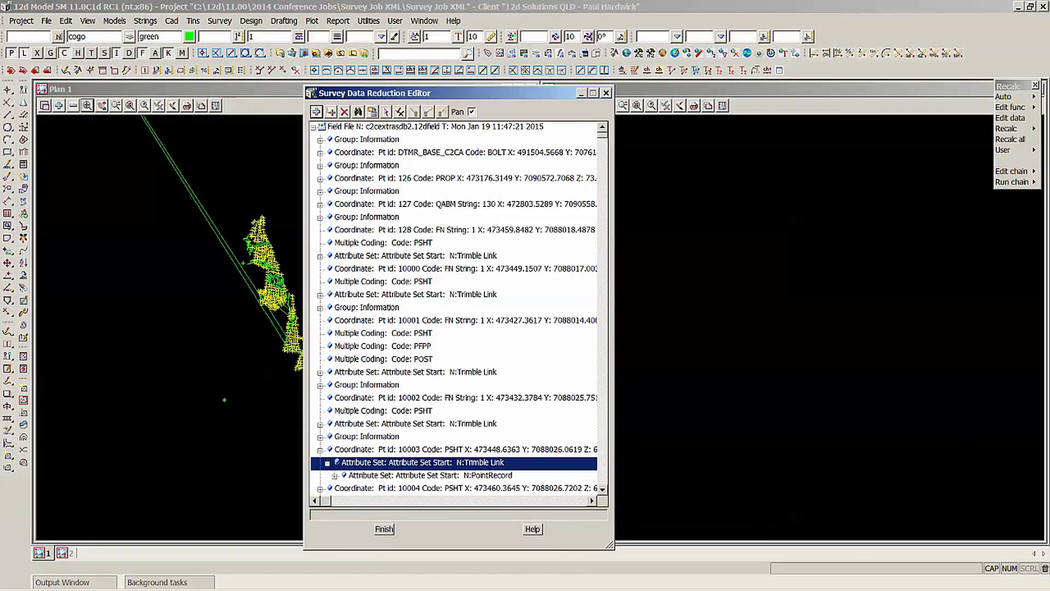
click(334, 476)
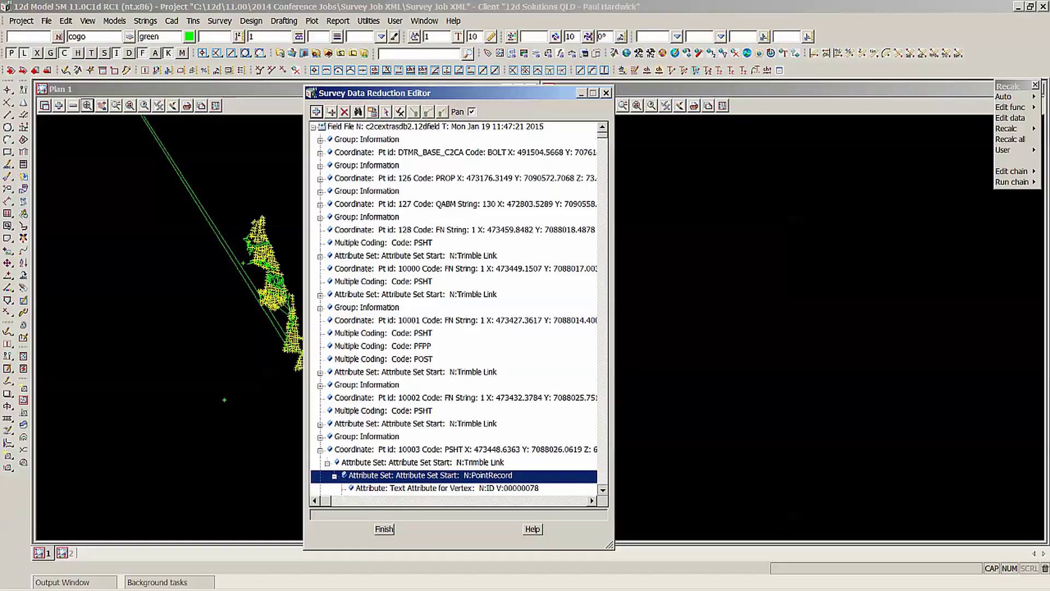
scroll(454, 306, down, 6)
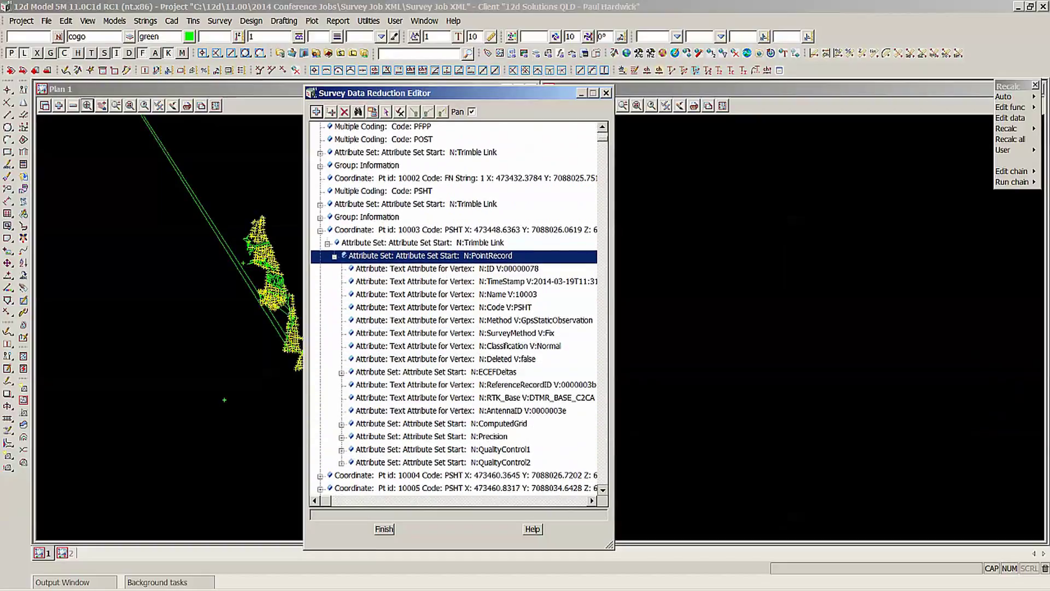
click(603, 490)
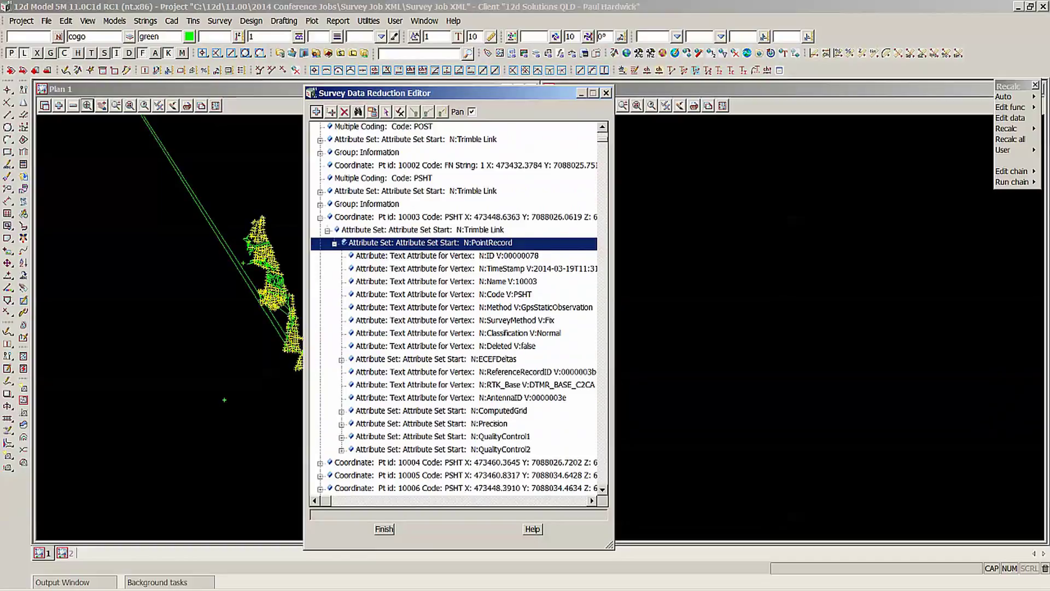
Review the TimeStamp, Name, Code, Method, SurveyMethod and Classification attributes in point 10003's PointRecord set.
click(476, 268)
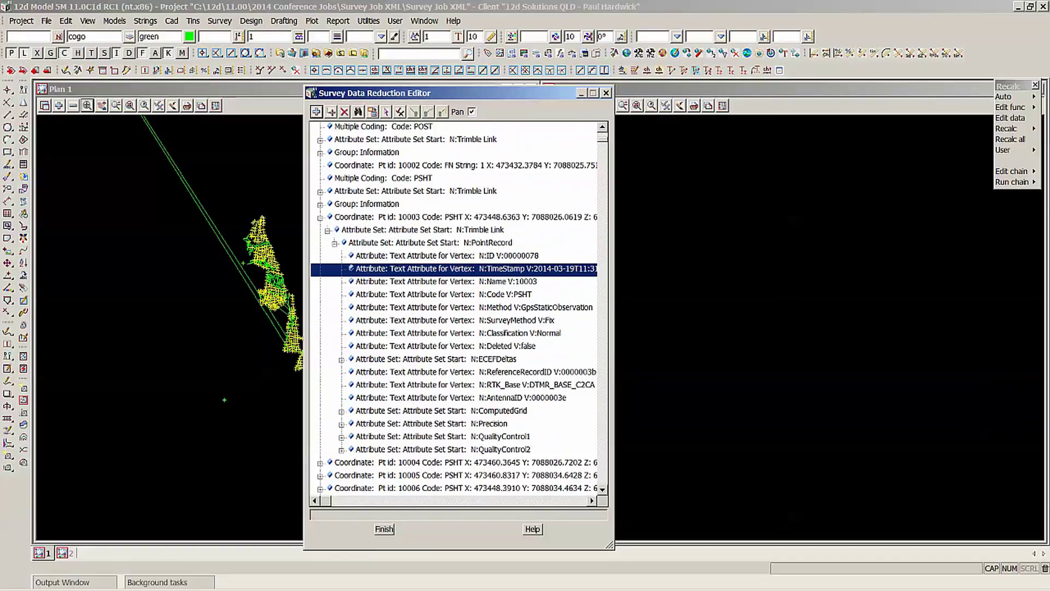
click(476, 282)
click(476, 295)
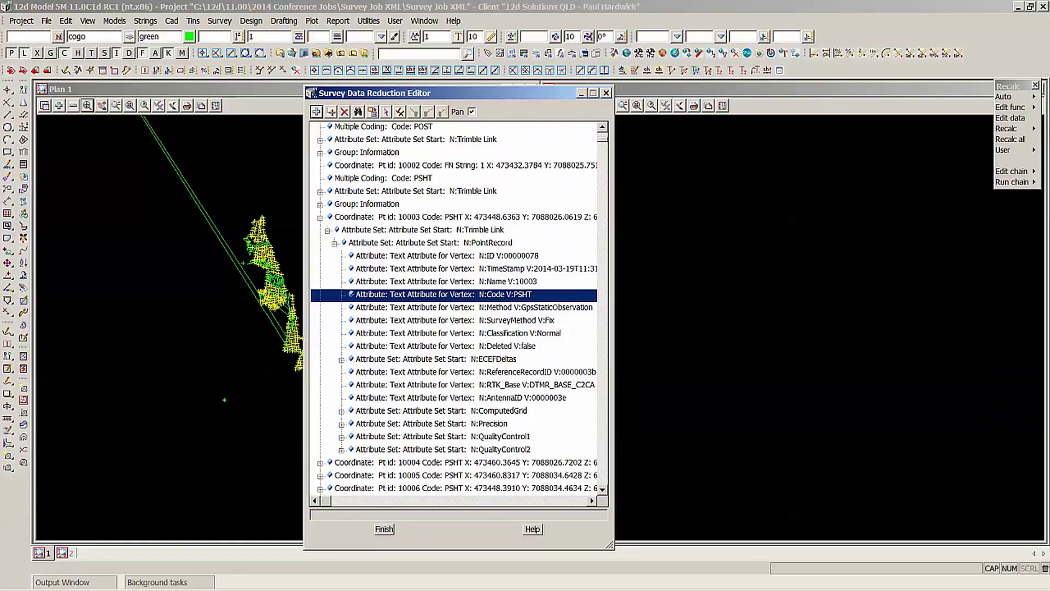
click(476, 308)
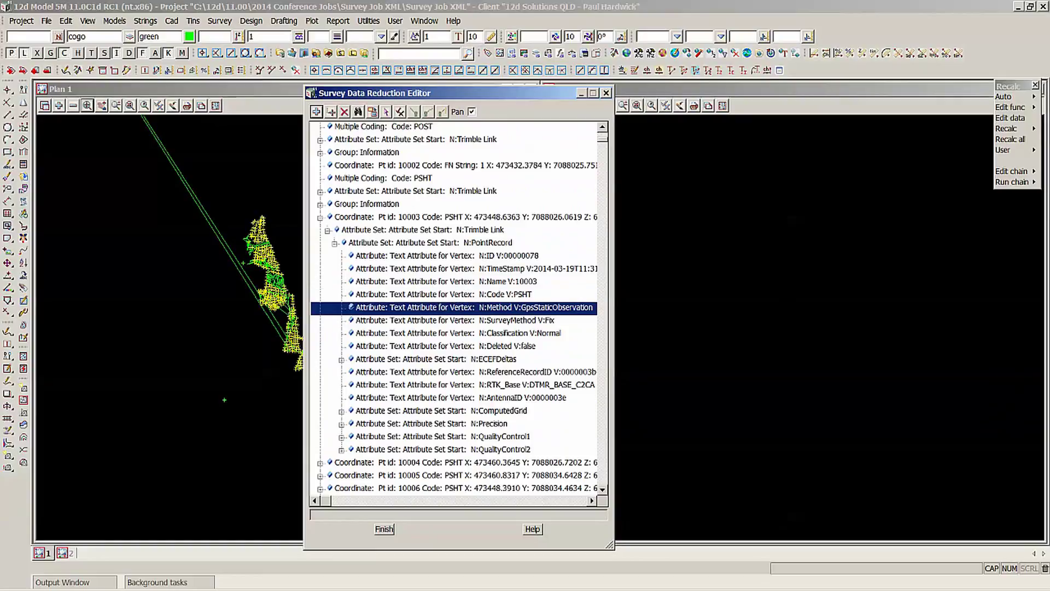
click(476, 320)
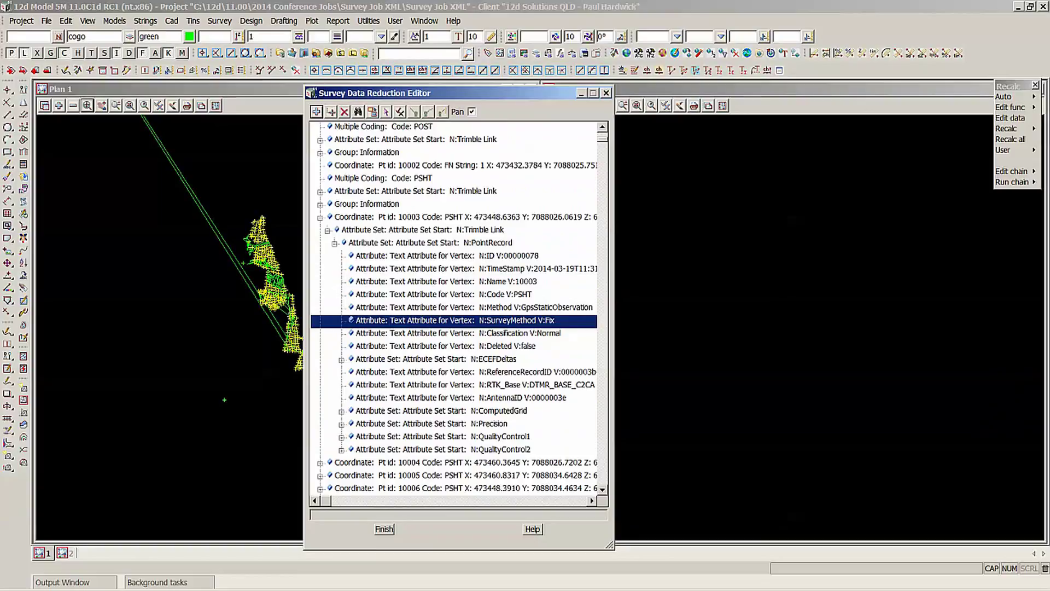
click(476, 333)
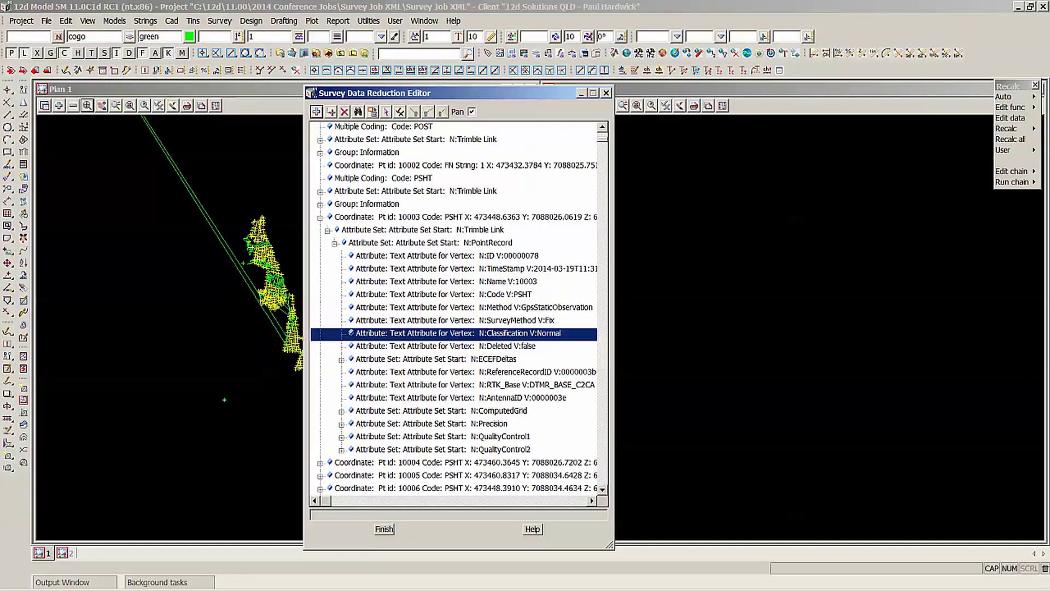
Enlarge the editor further and check point 10003's RTK_Base attribute and the coordinates in its ComputedGrid set.
drag(614, 87, 677, 34)
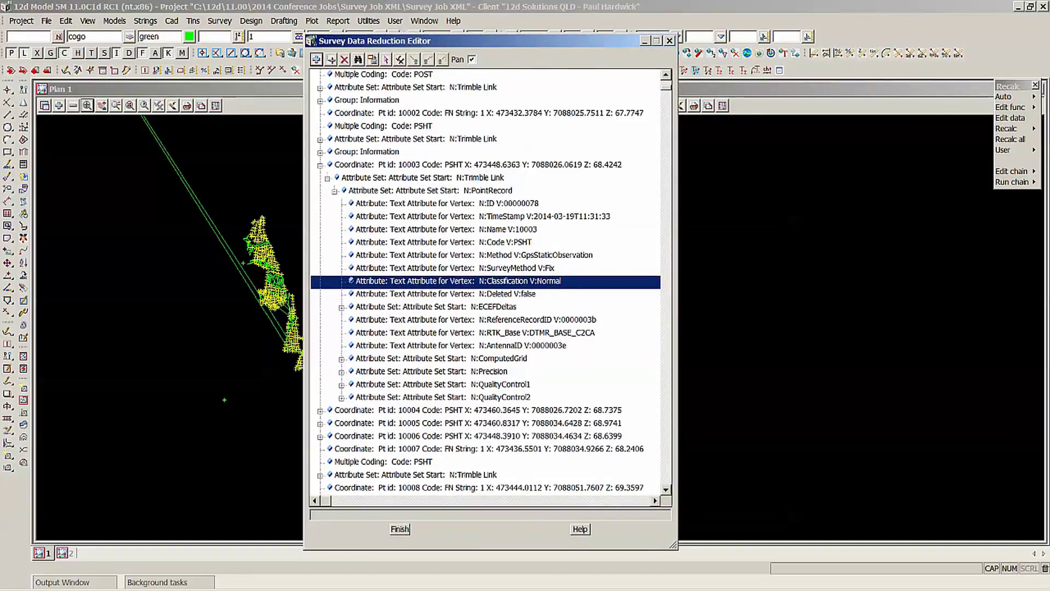
click(504, 333)
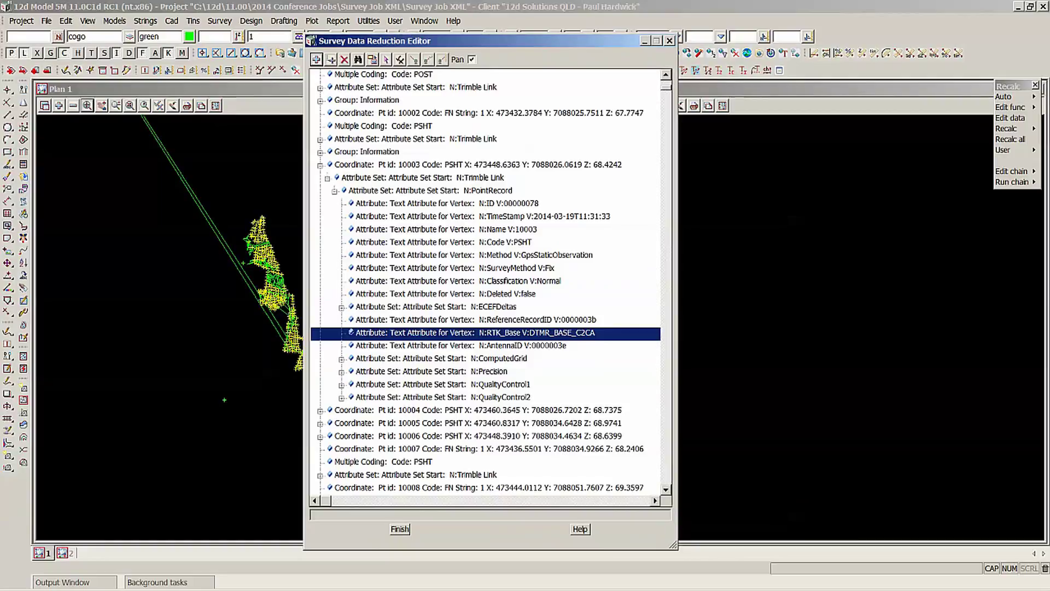
click(496, 359)
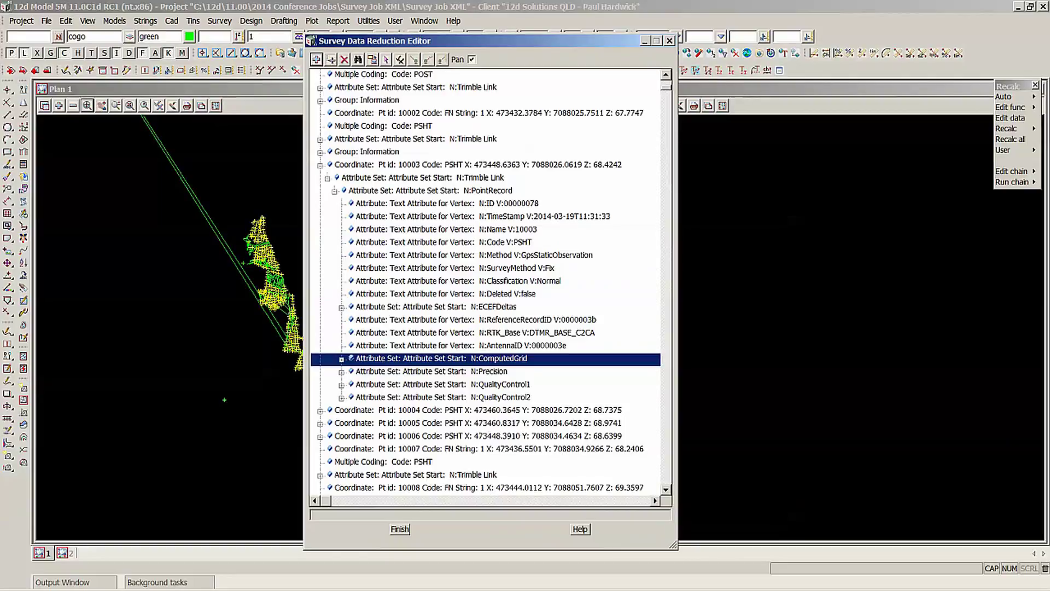
key(Right)
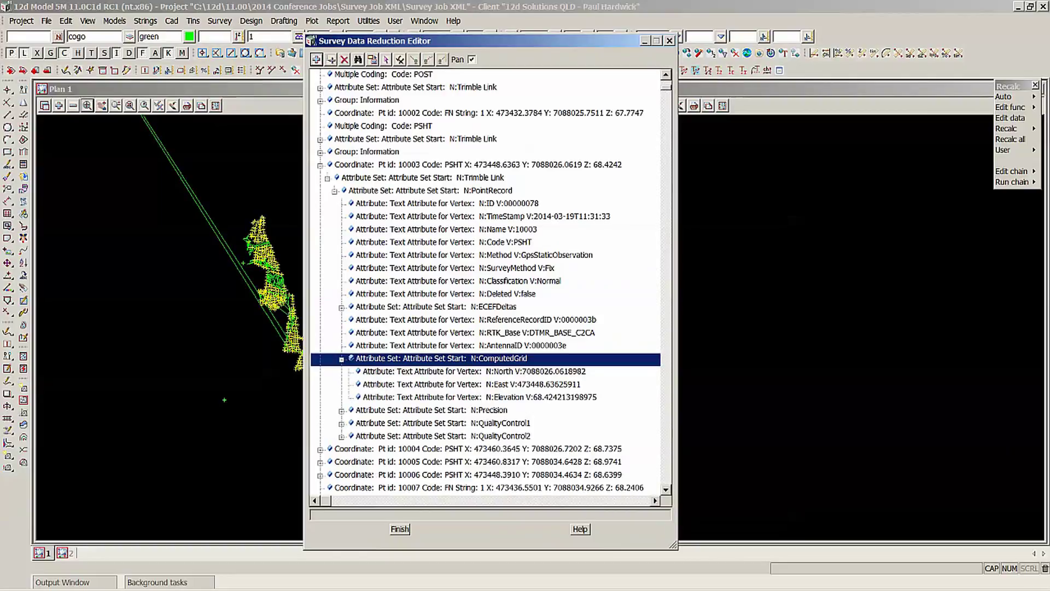
key(Left)
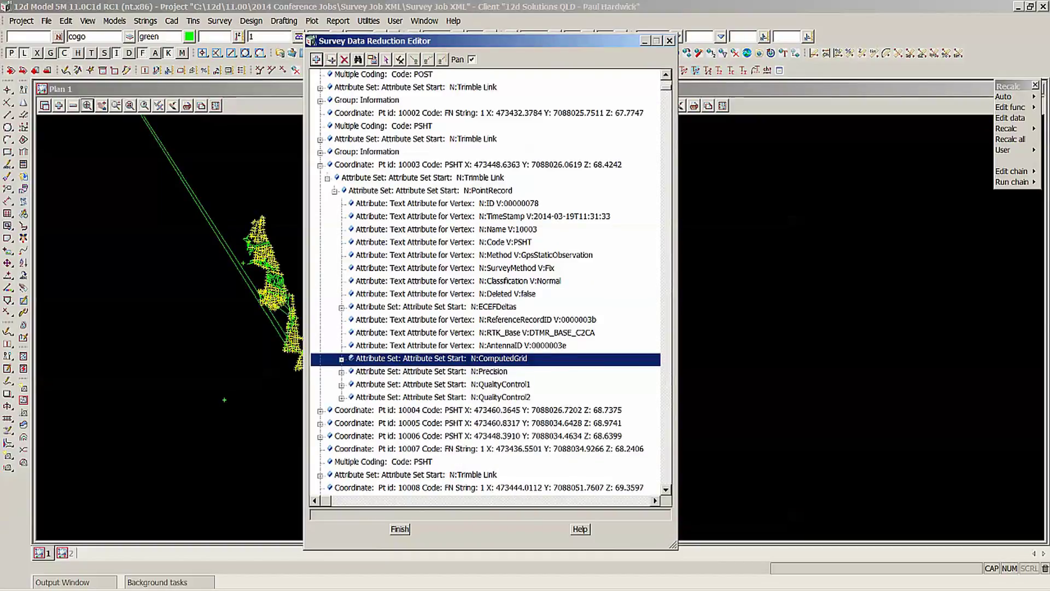
Expand point 10003's Precision set, check the horizontal and vertical precision, and collapse the set again.
key(Down)
key(Right)
key(Down)
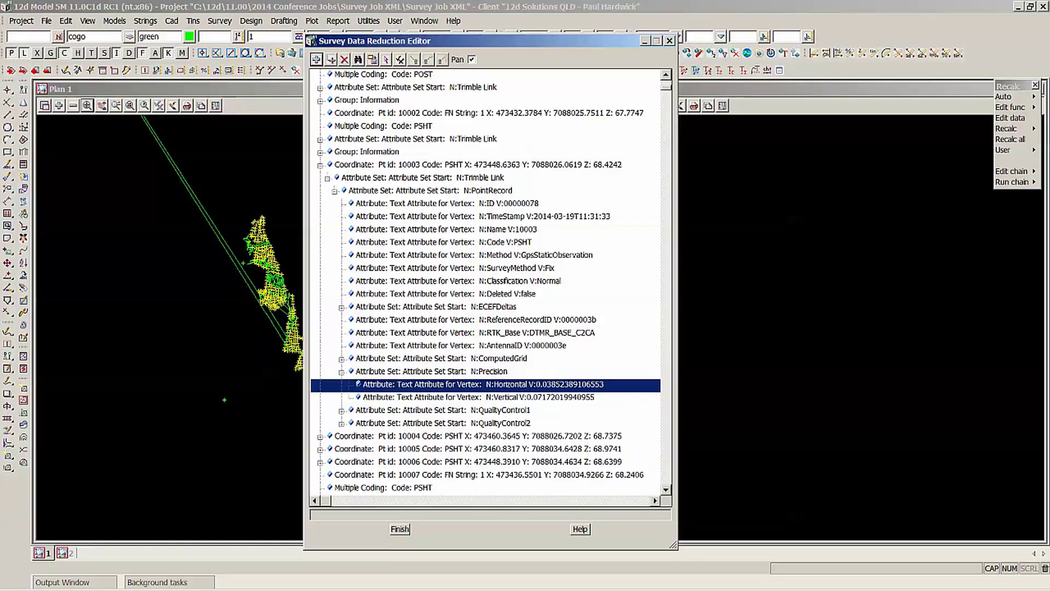
key(Down)
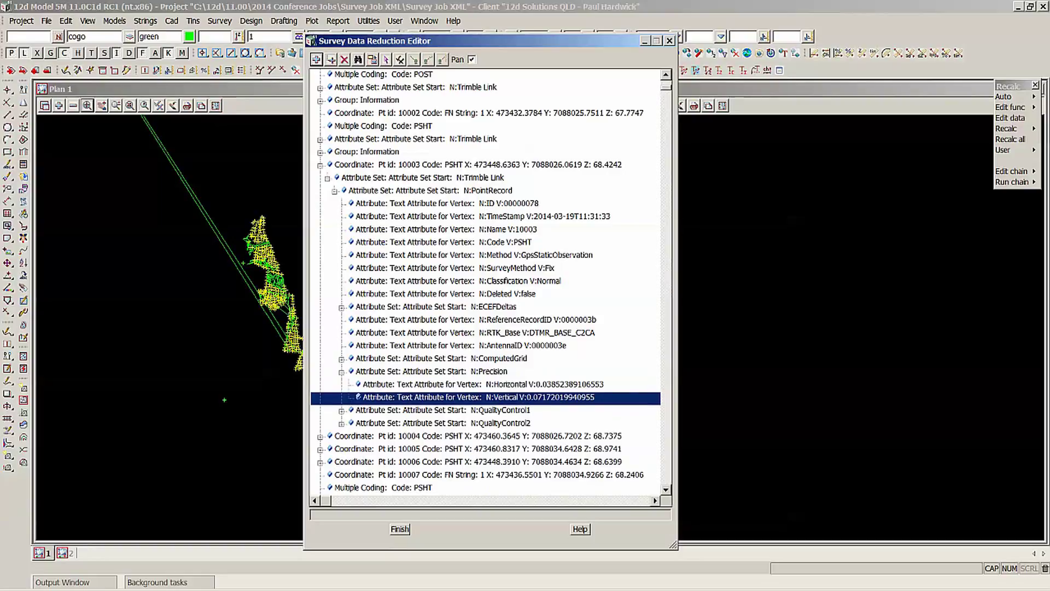
key(Left)
key(Left)
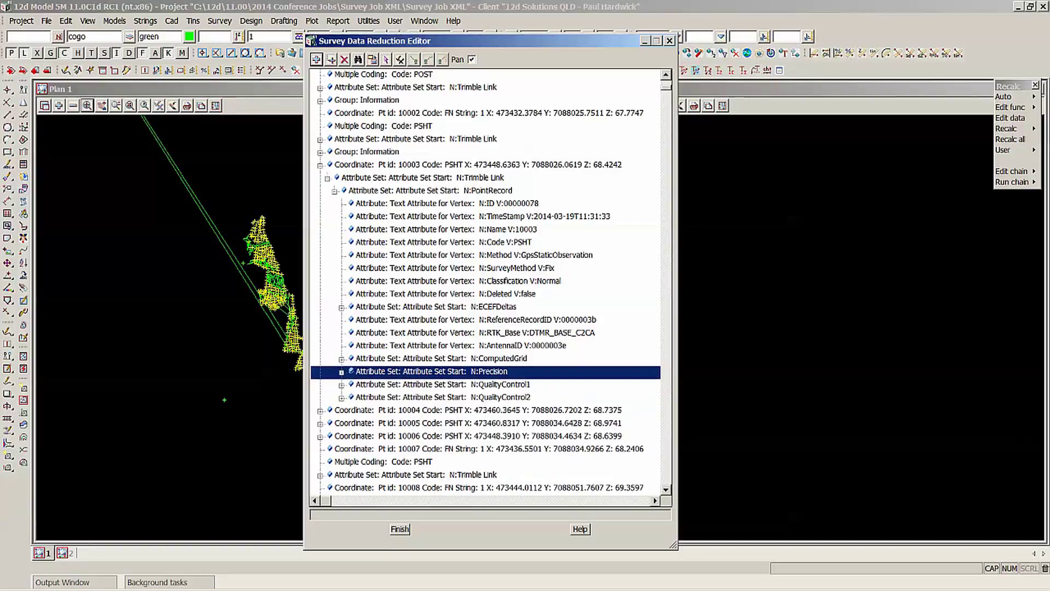
Expand point 10003's QualityControl1 set and review its satellite counts, DOP attributes, RMS and StartTime entries.
key(Down)
key(Right)
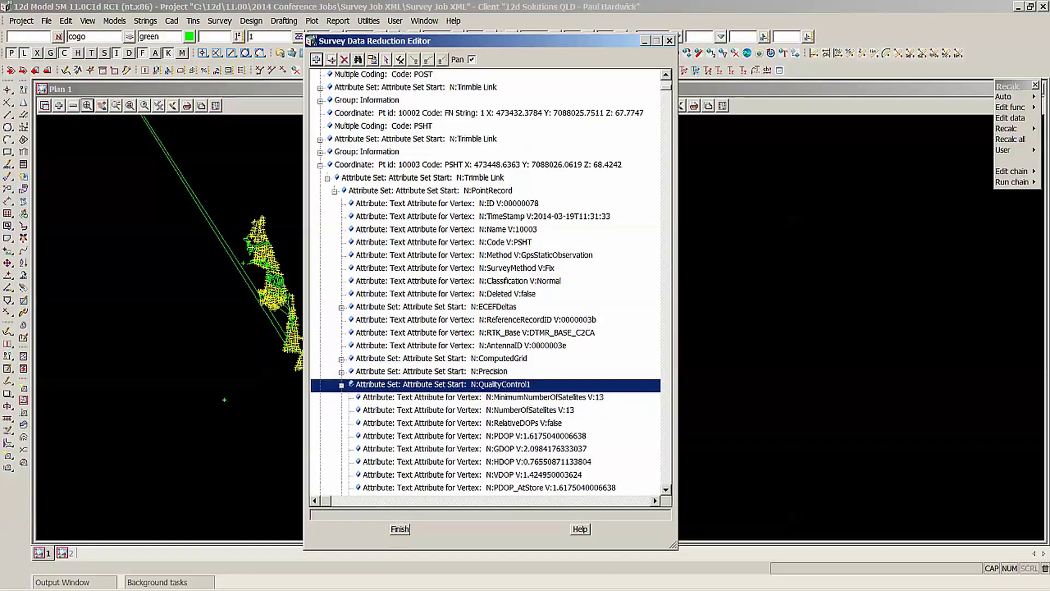
key(Down)
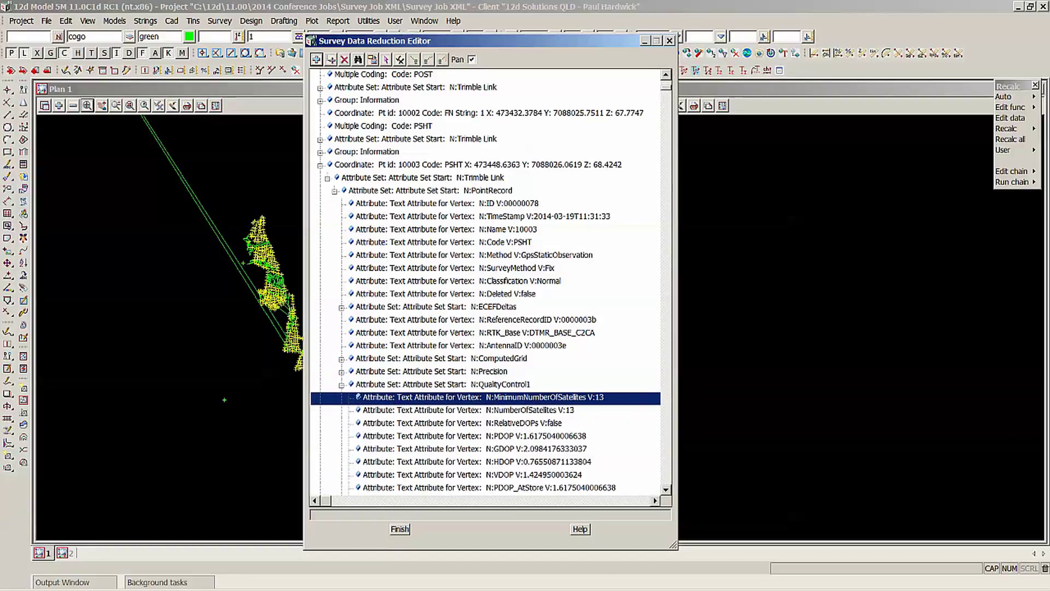
key(Down)
key(Down)
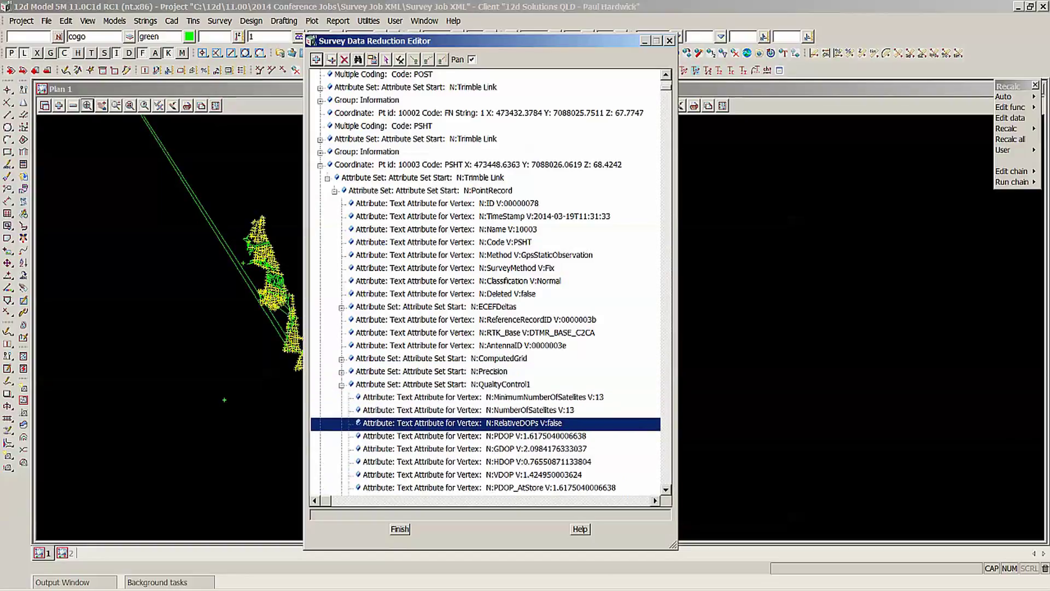
key(Down)
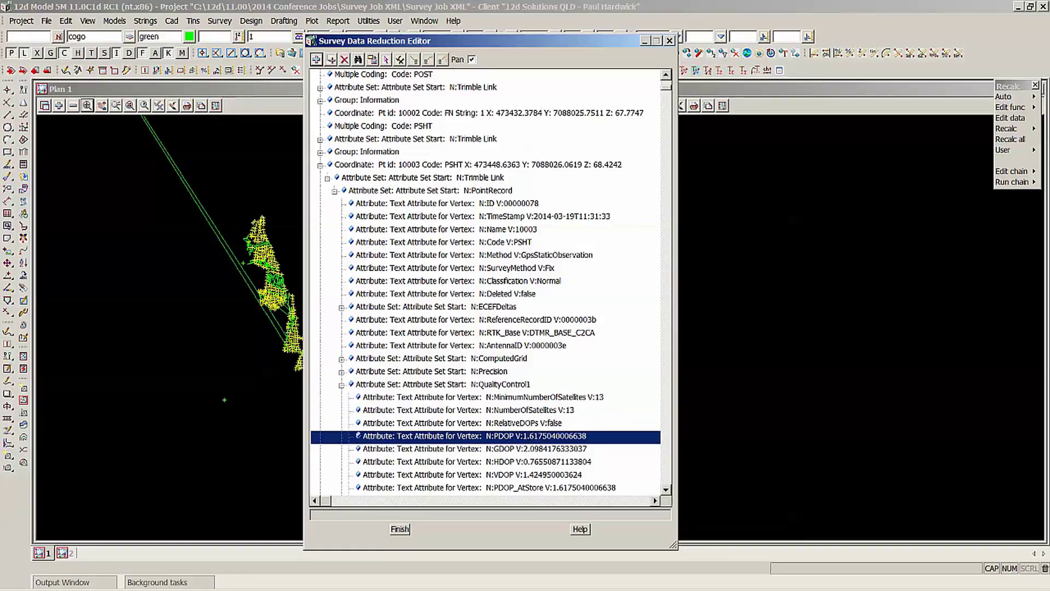
click(514, 475)
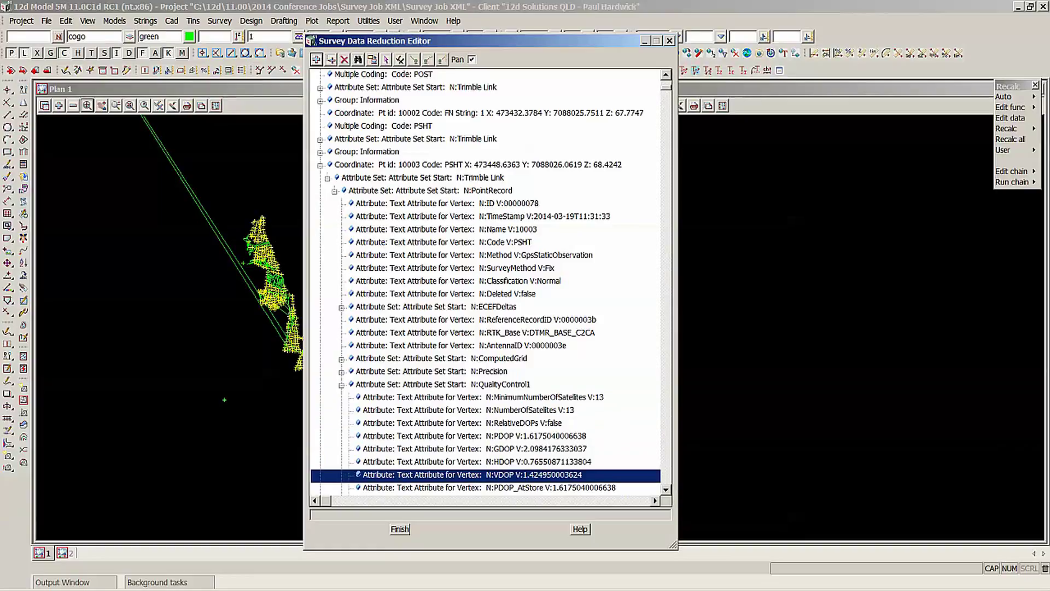
key(Down)
scroll(487, 282, down, 11)
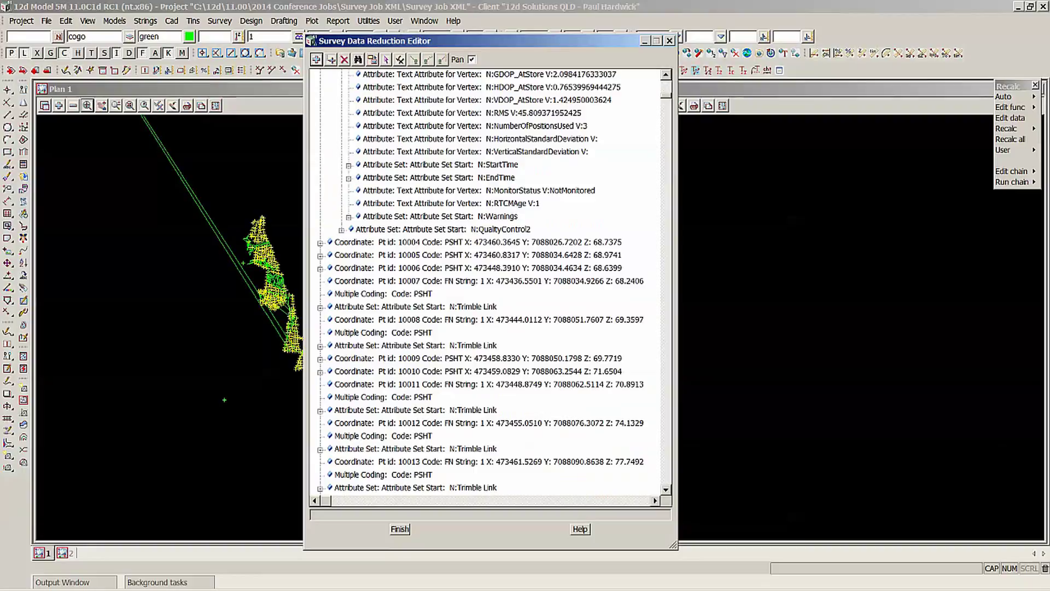
click(496, 165)
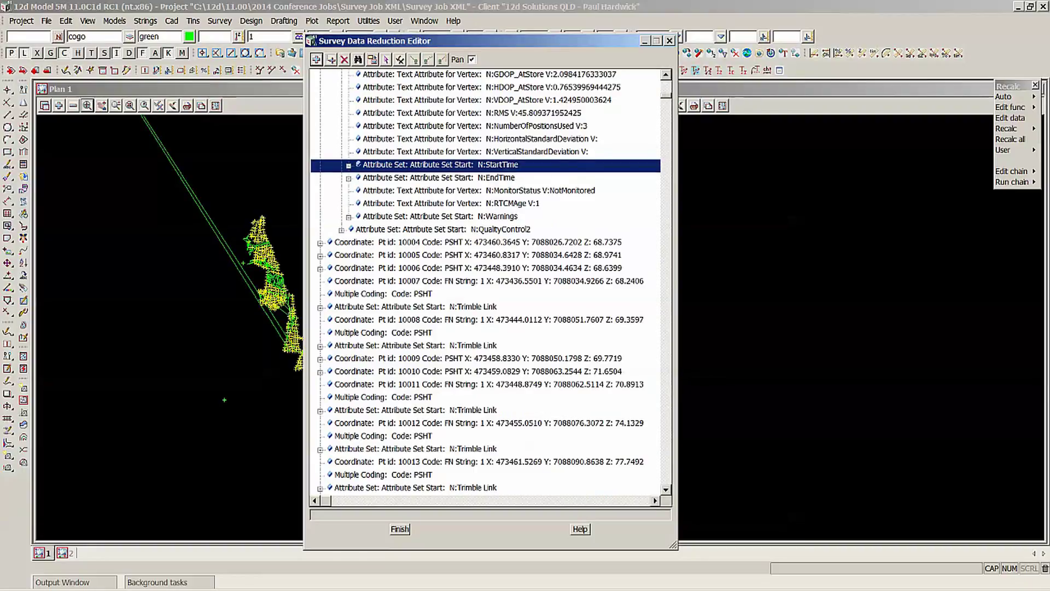
scroll(495, 164, up, 11)
click(437, 371)
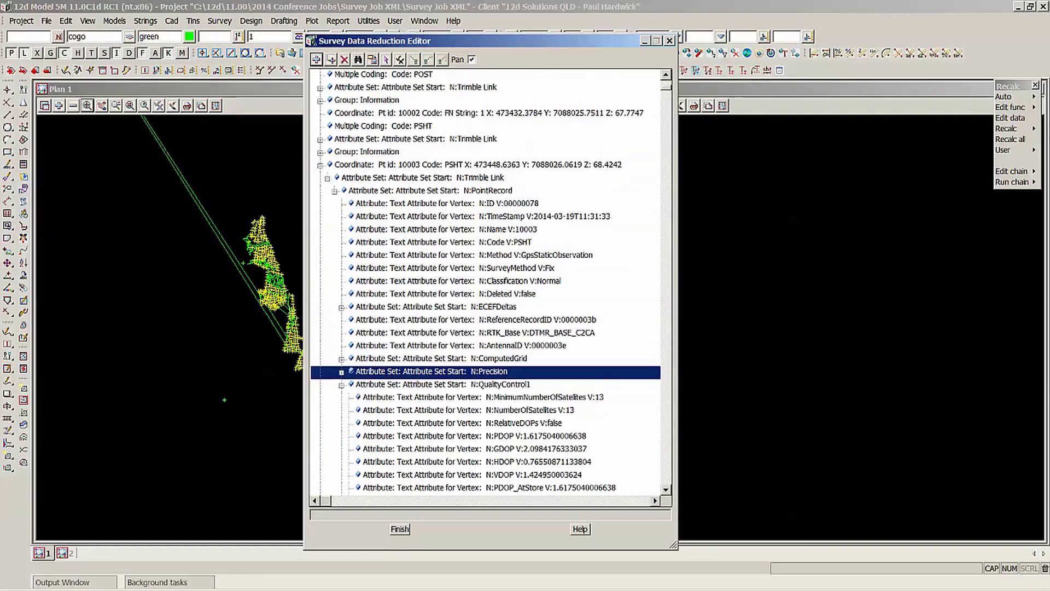
scroll(487, 281, down, 1)
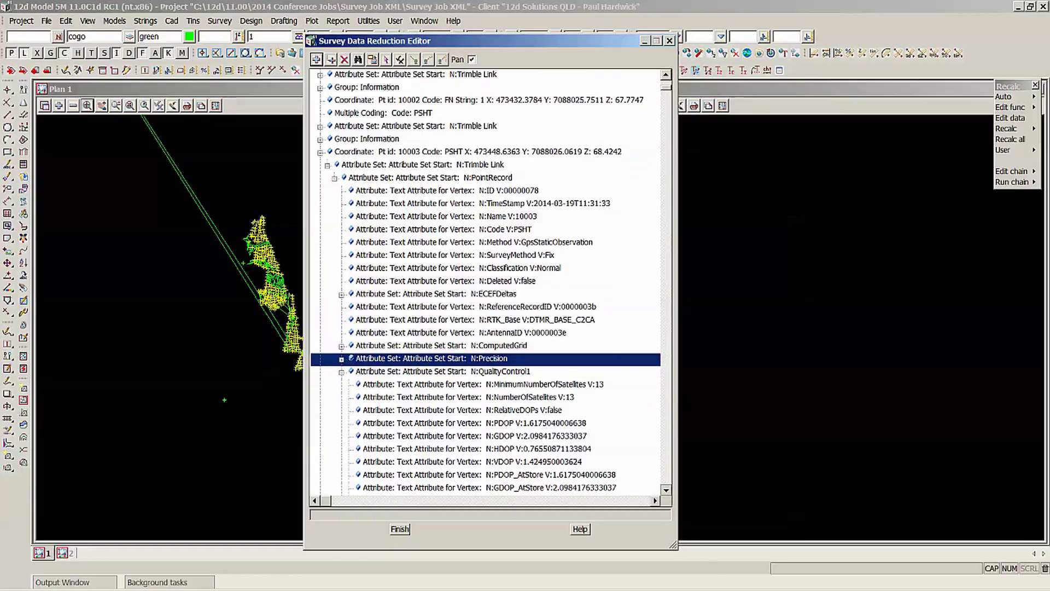
scroll(487, 282, down, 4)
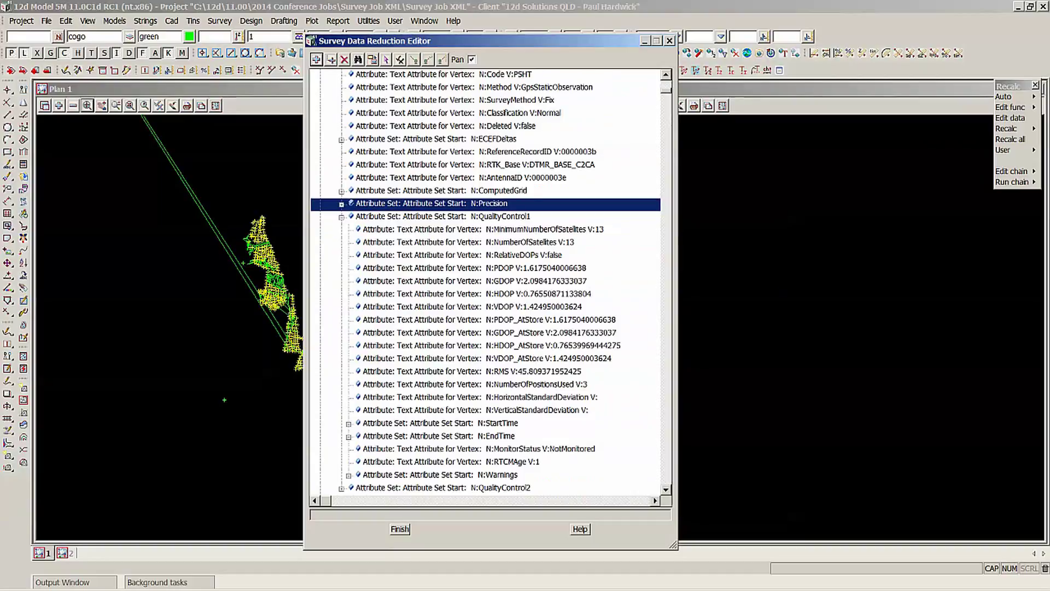
Expand the Warnings set inside QualityControl1 and review its tilt, movement, precision and magnetic disturbance attributes.
double_click(440, 475)
click(440, 487)
click(666, 328)
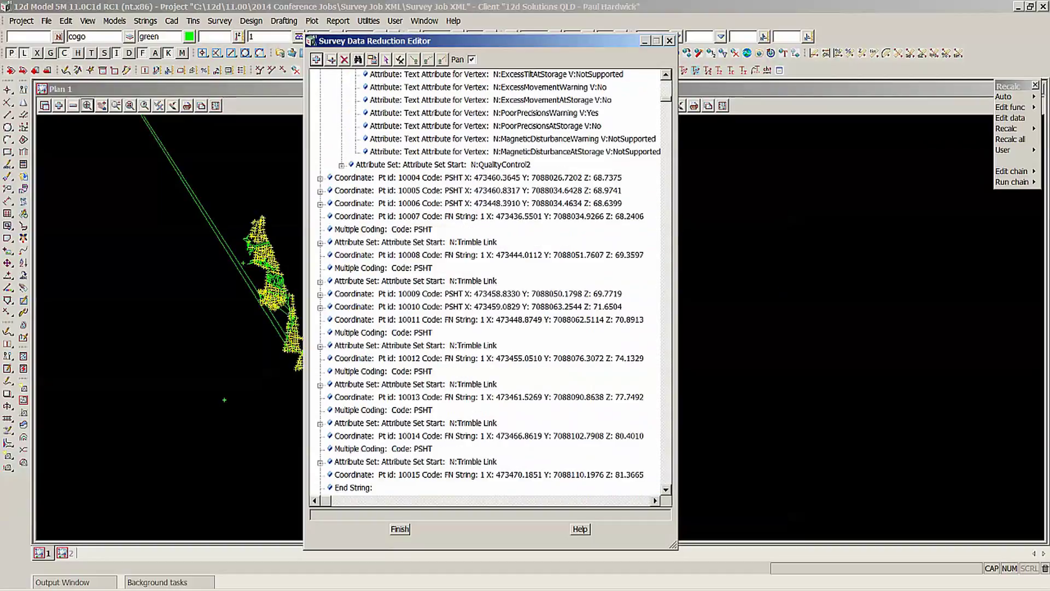
scroll(485, 283, up, 11)
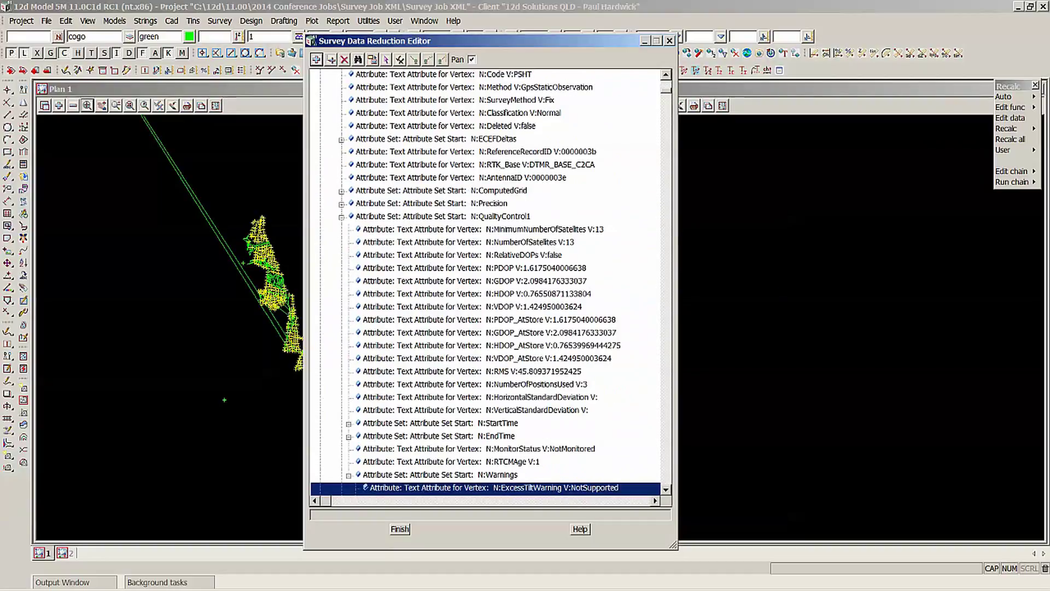
scroll(485, 282, down, 3)
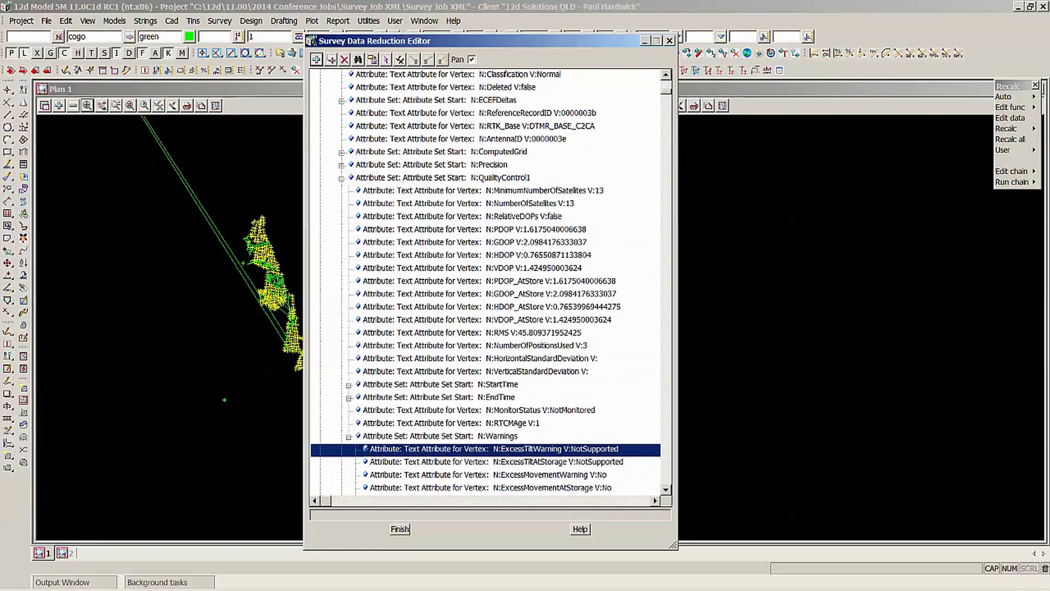
scroll(485, 282, down, 2)
scroll(484, 282, down, 1)
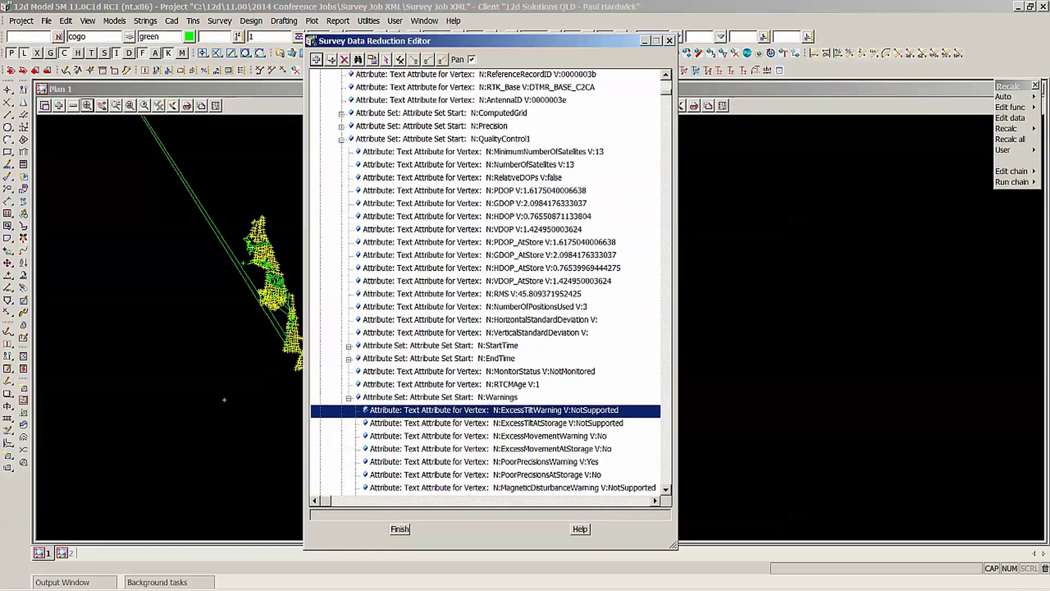
scroll(485, 282, down, 2)
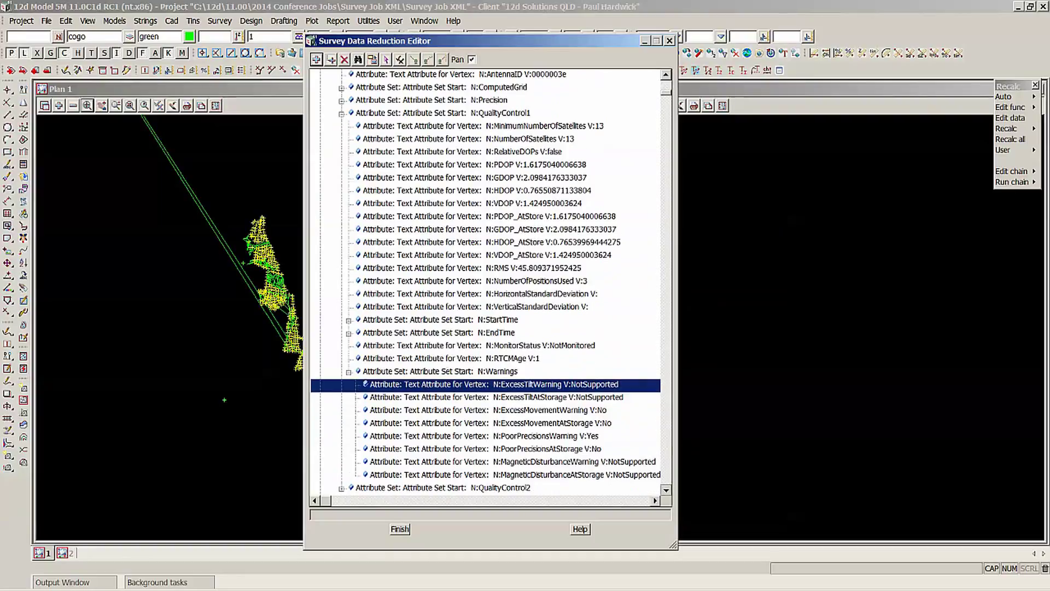
Close the reduction editor, and open the survey.4d collector definition editor from the survey data setup.
scroll(485, 282, down, 1)
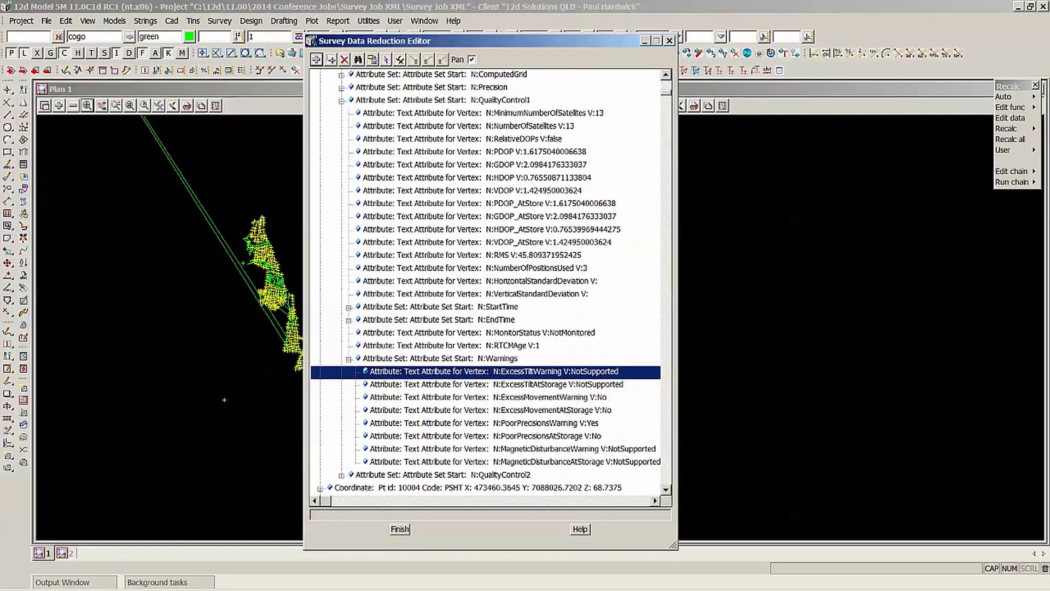
click(400, 529)
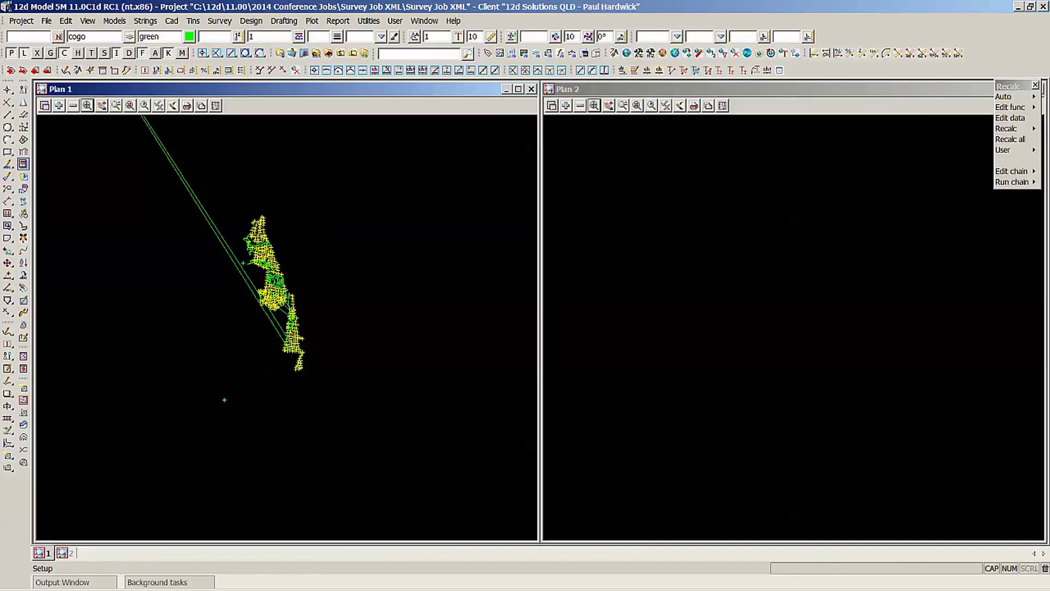
click(23, 164)
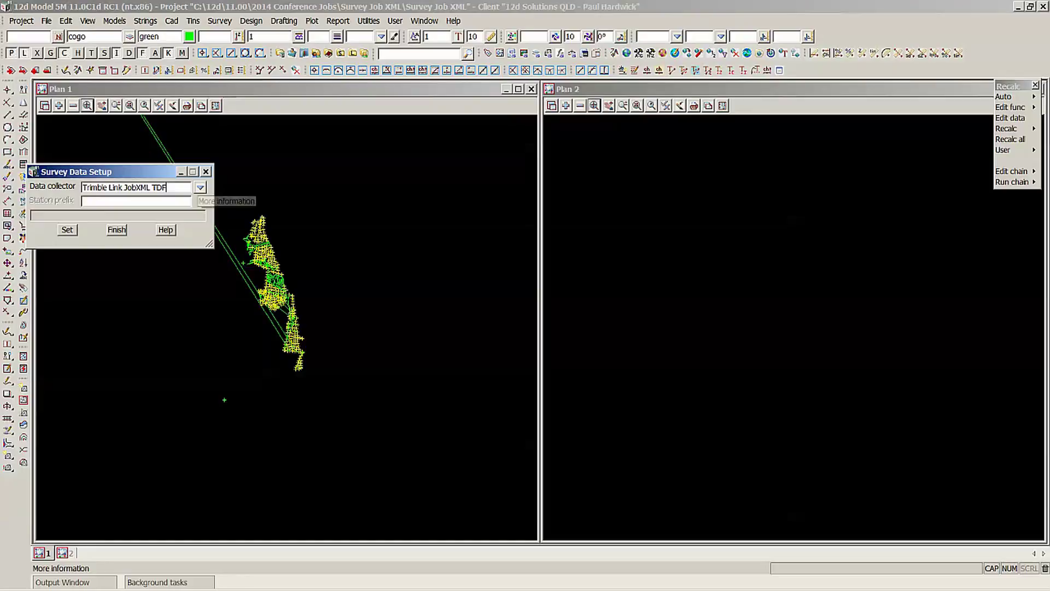
click(200, 187)
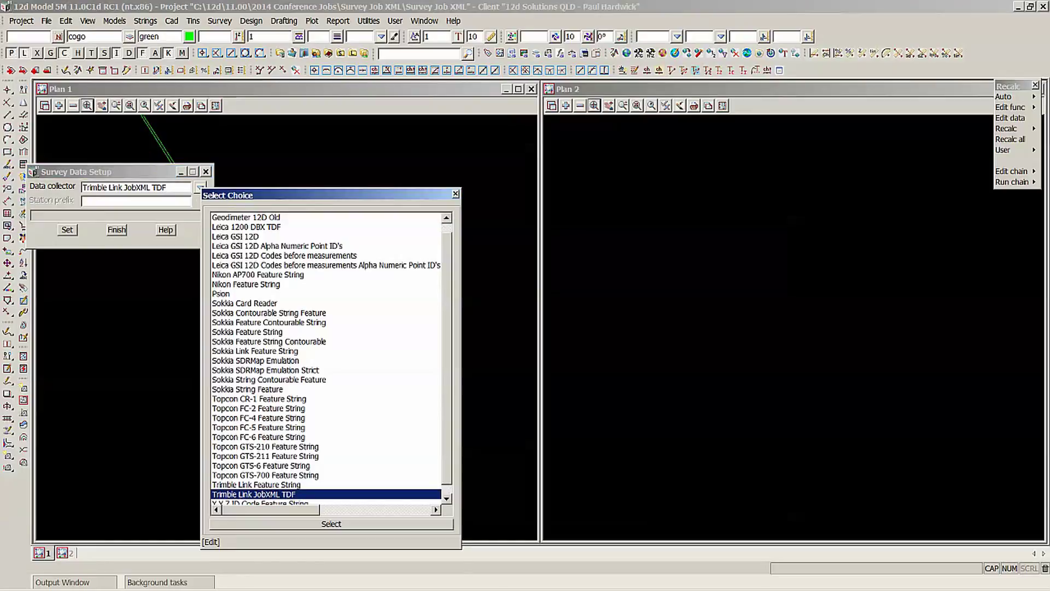
click(246, 227)
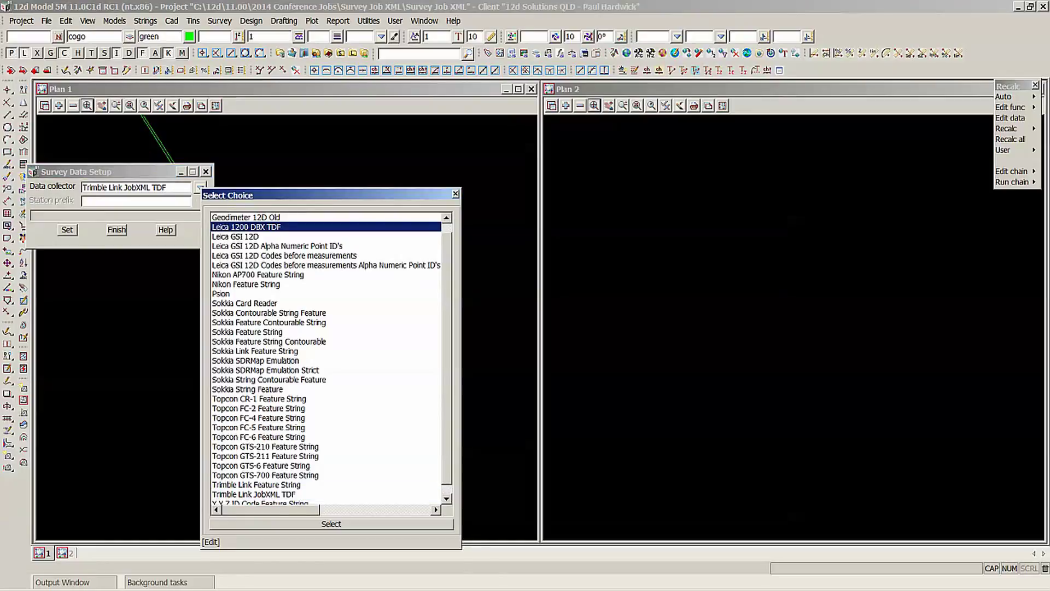
click(211, 542)
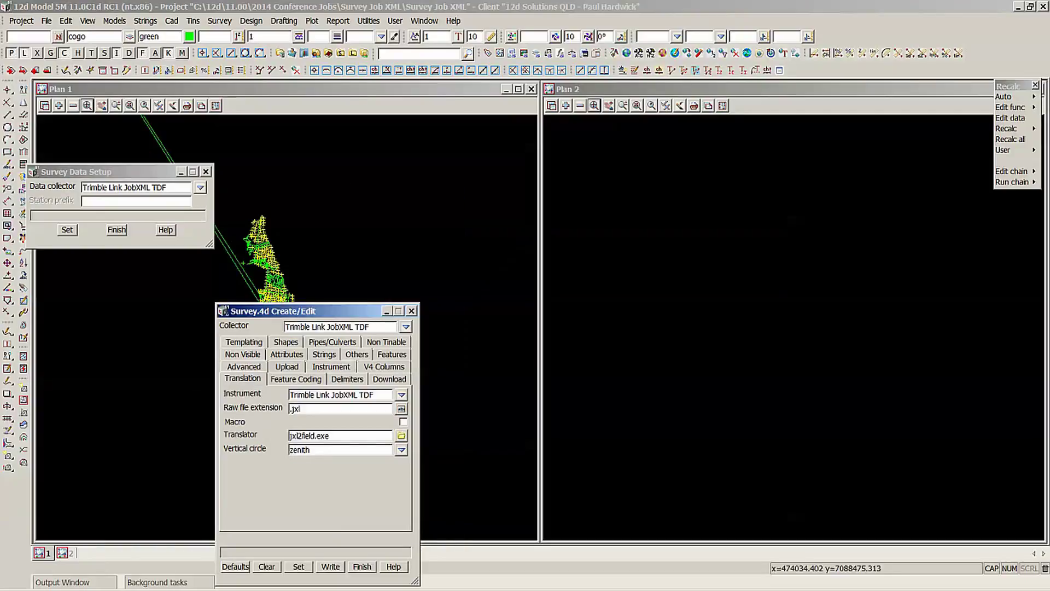
drag(285, 311, 389, 152)
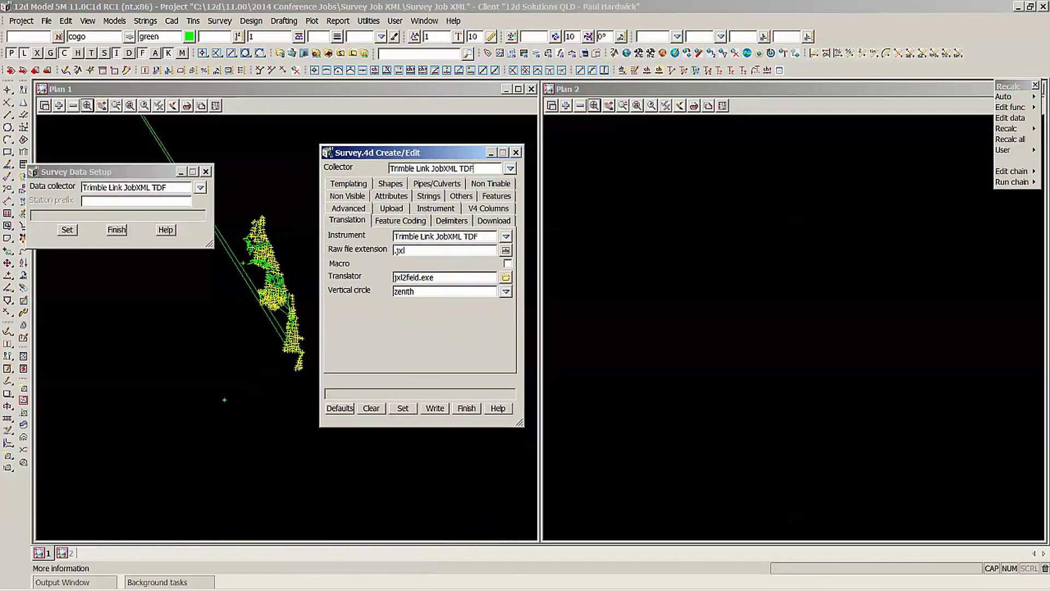
Load the Leica 1200 DBX TDF collector's definition, check its raw file extension and translator path, and close the definition editor.
click(510, 168)
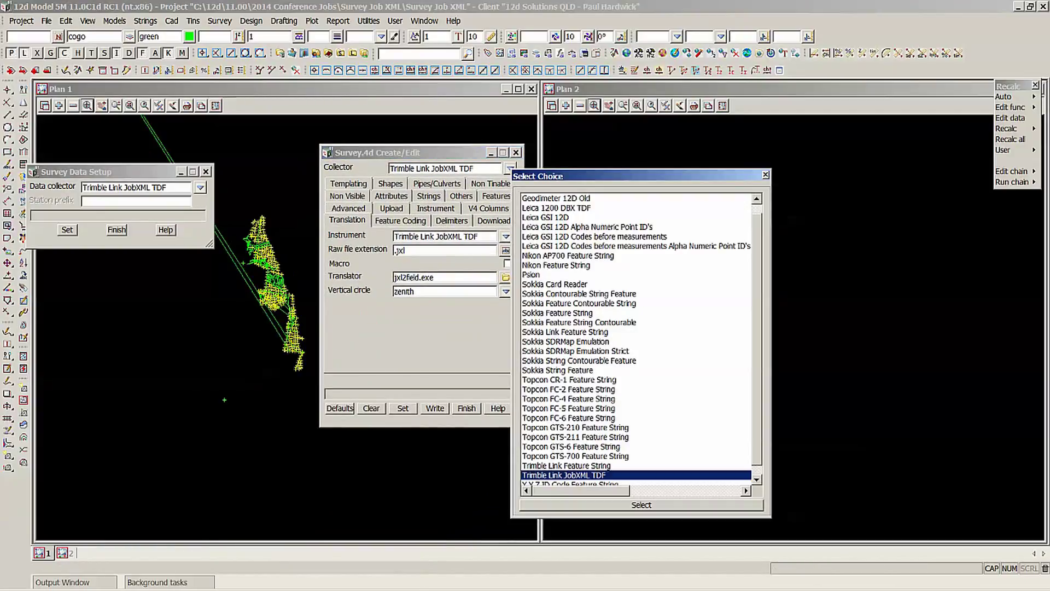
key(l)
key(Return)
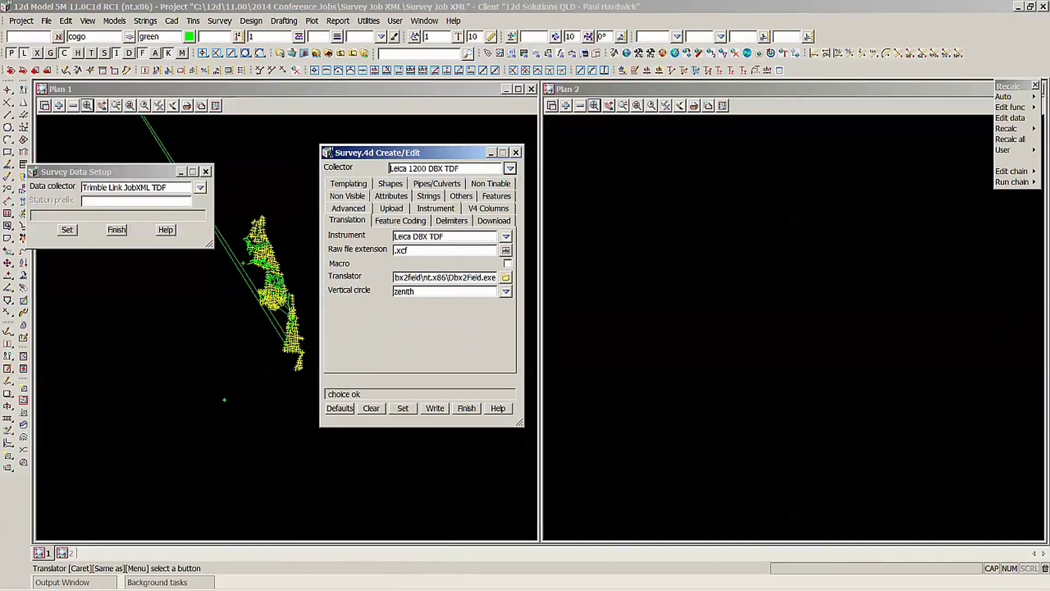
drag(446, 278, 496, 278)
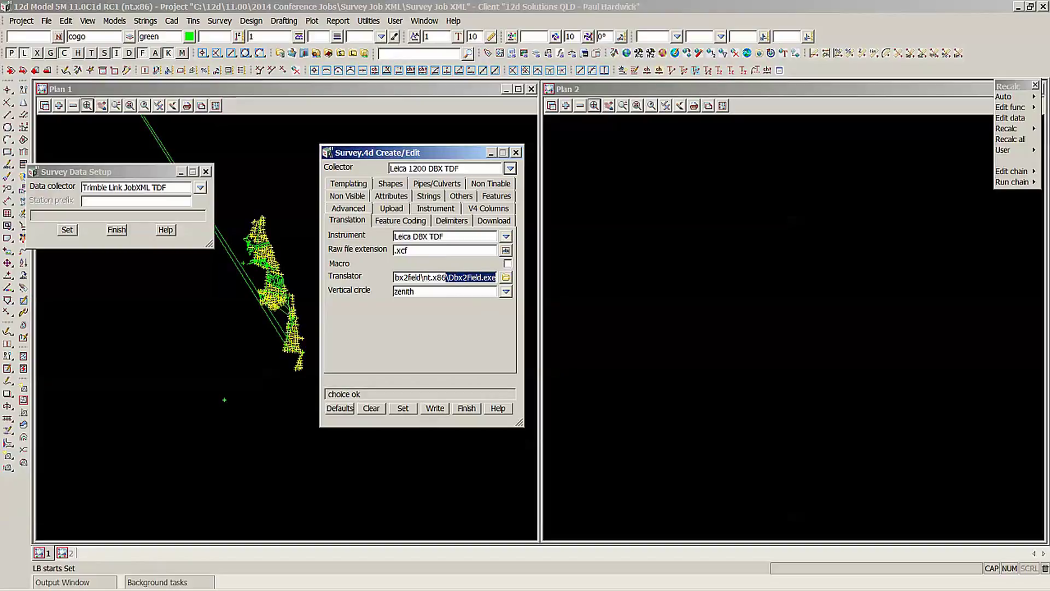
click(467, 409)
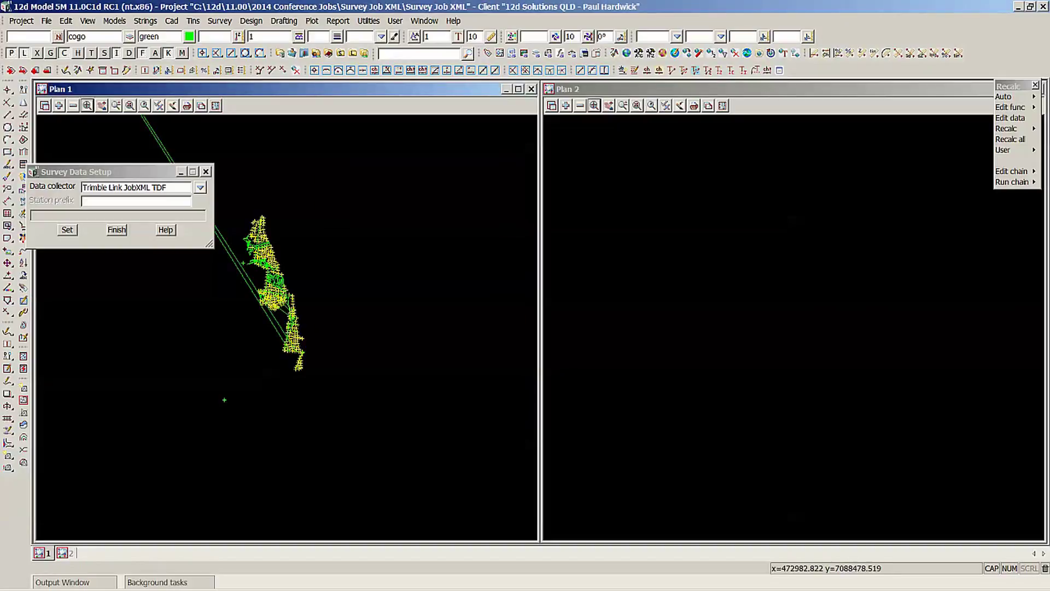
Set Leica 1200 DBX TDF as the active data collector and close the survey data setup.
click(200, 188)
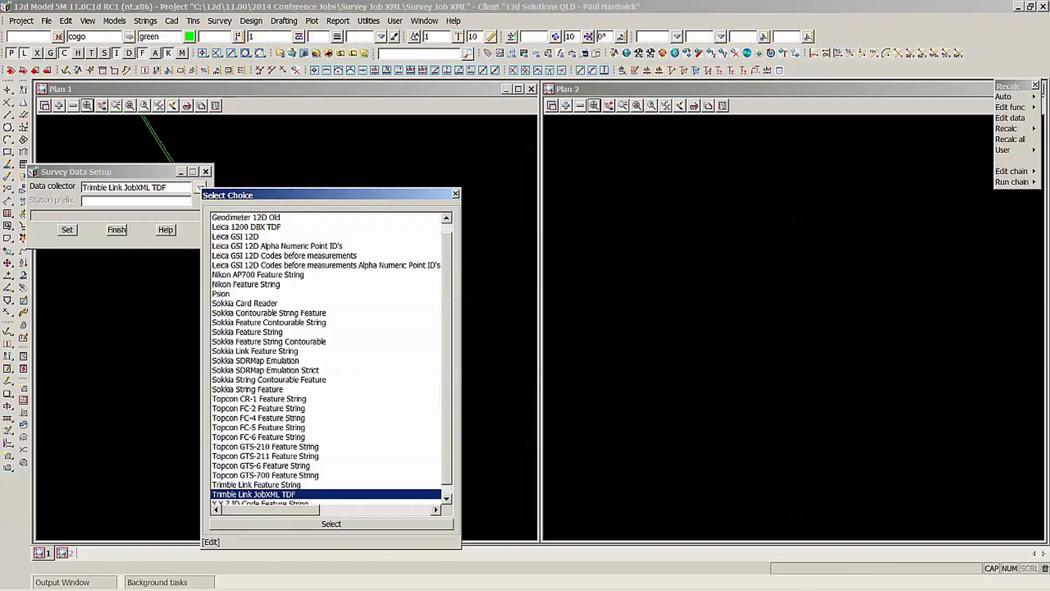
click(247, 228)
double_click(247, 227)
click(67, 230)
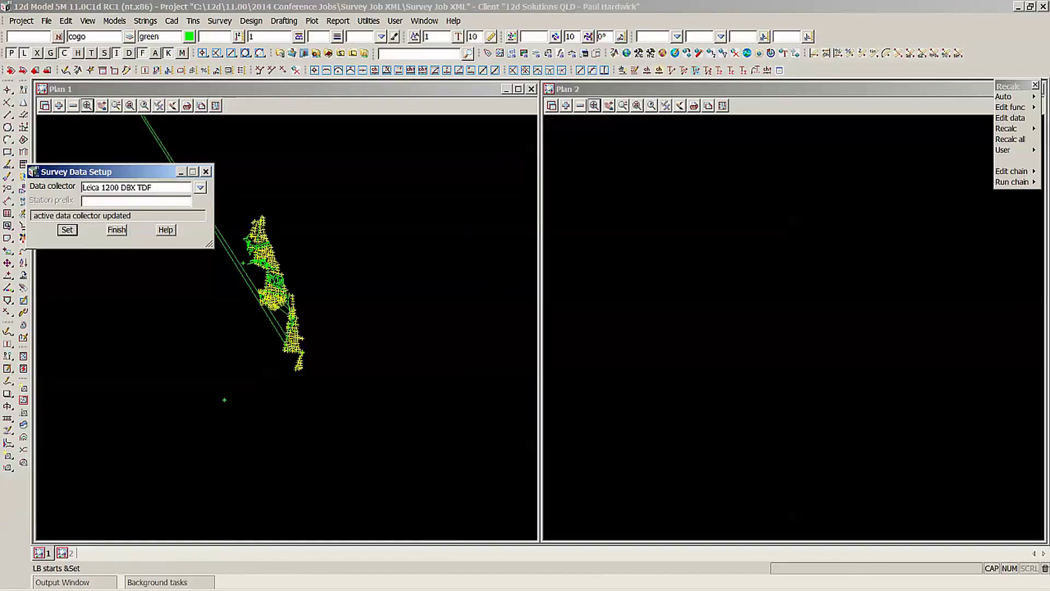
click(117, 229)
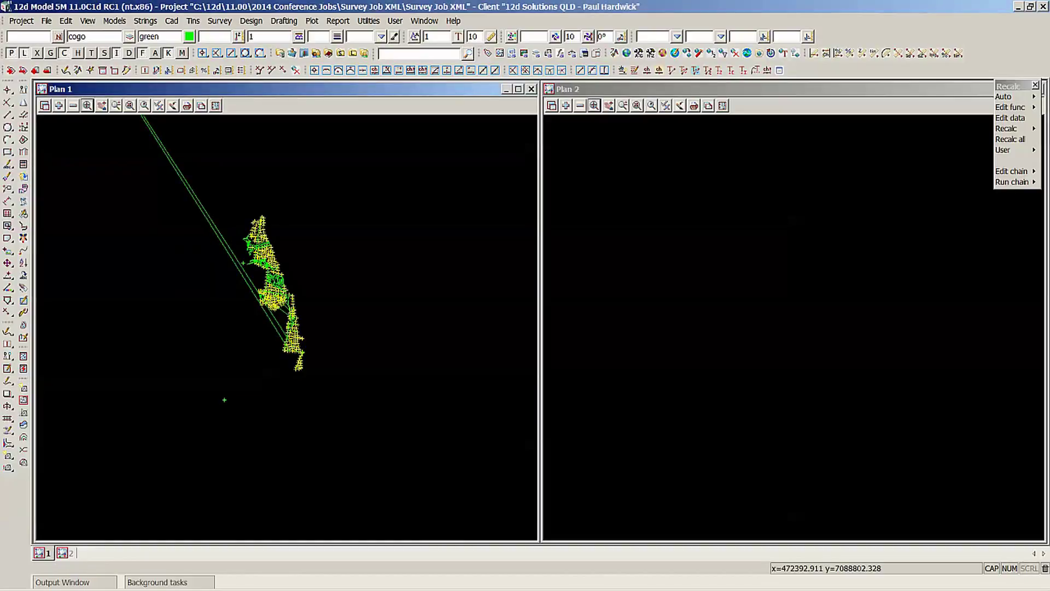
With Plan 2 active, convert the raw file 1000_points.XCF to the field file 1000_points.12dfield and close the conversion.
click(727, 274)
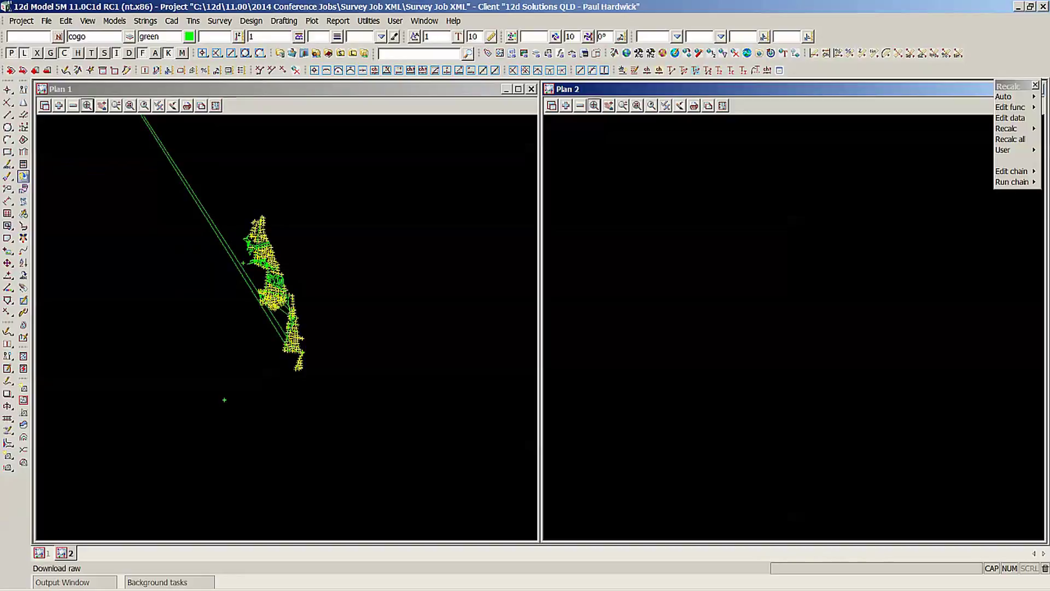
click(23, 189)
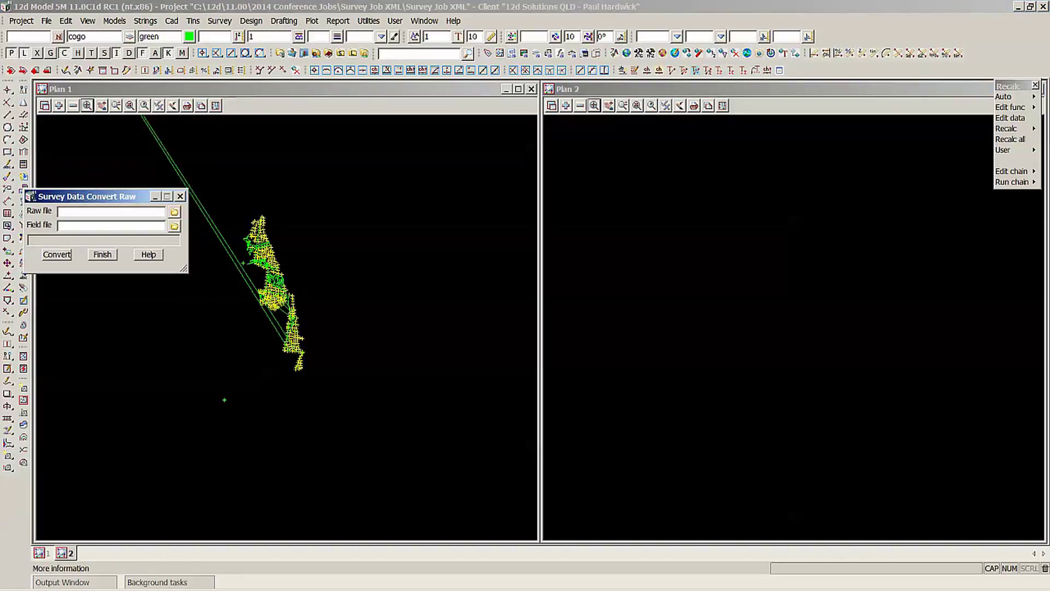
click(174, 211)
click(216, 242)
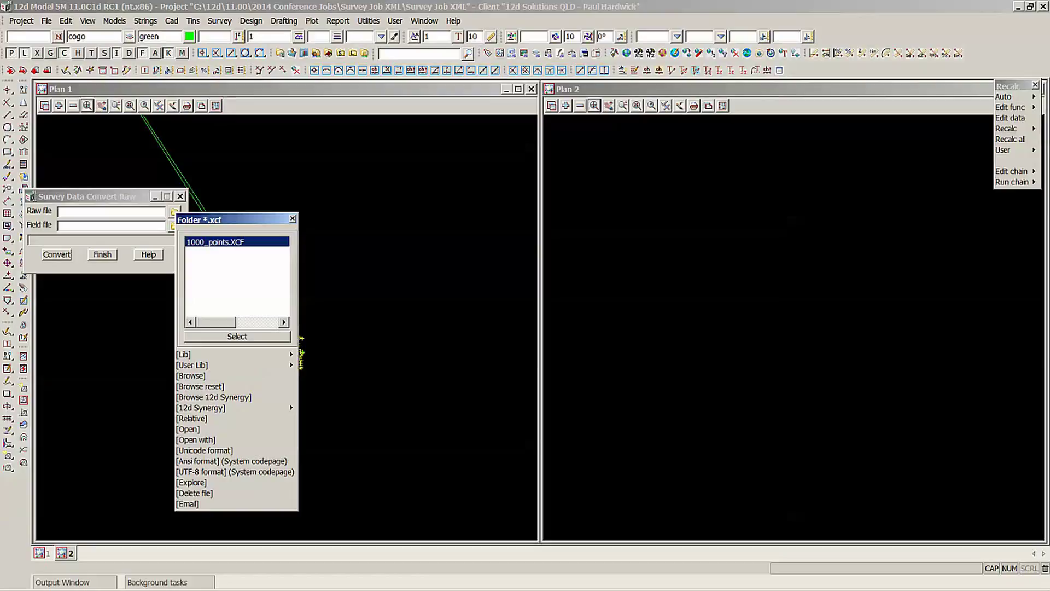
click(237, 337)
click(56, 255)
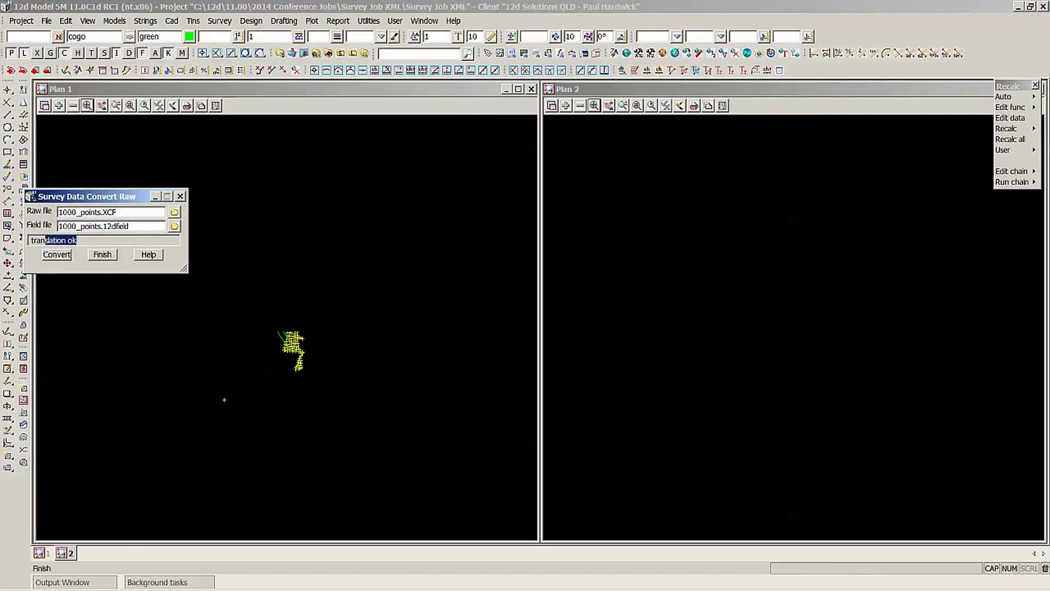
click(102, 254)
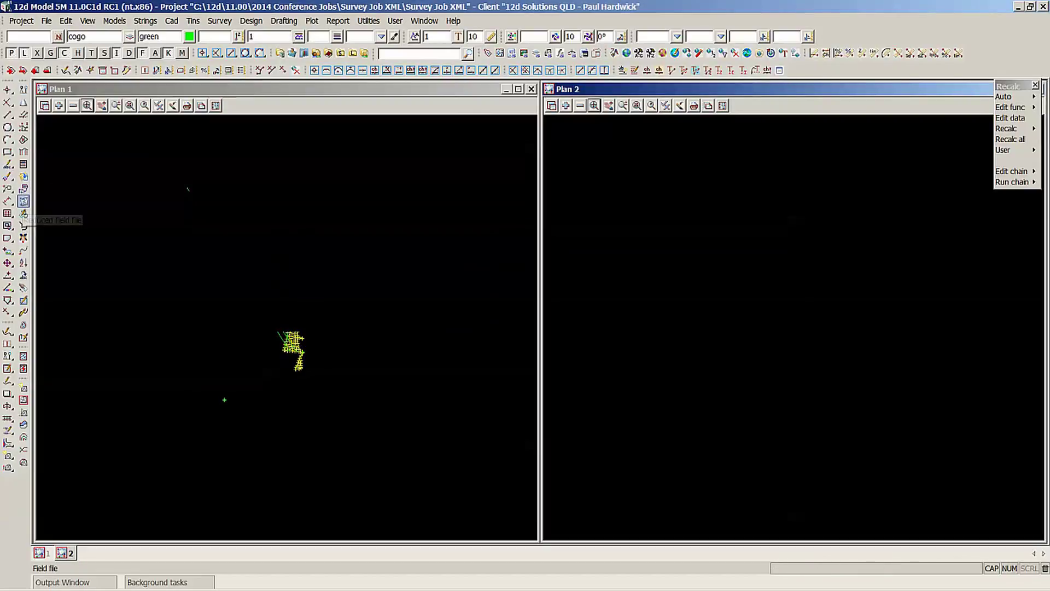
Set up a data reduction for 1000_points.12dfield with 1000 points as function name and default model and 1000_points as report file.
click(23, 201)
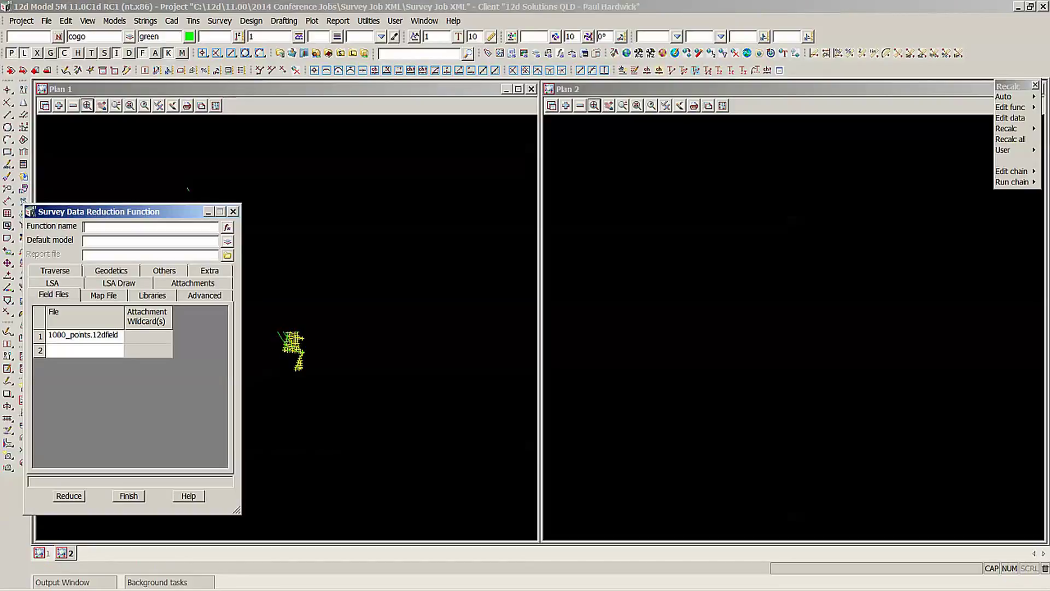
click(92, 336)
click(92, 336)
drag(92, 336, 50, 336)
key(ctrl+c)
click(151, 227)
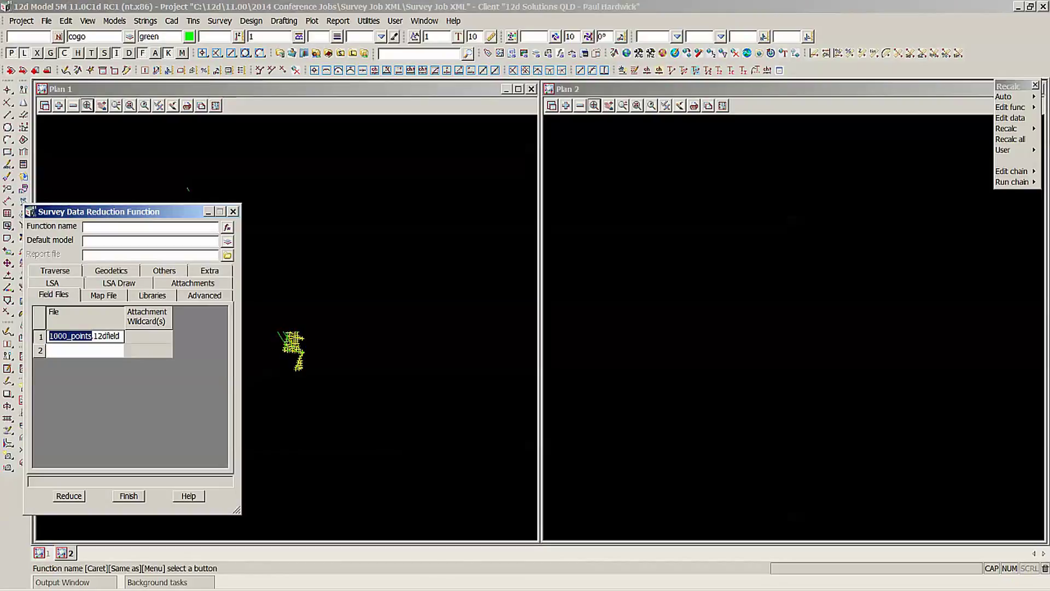
key(ctrl+v)
click(156, 241)
key(ctrl+v)
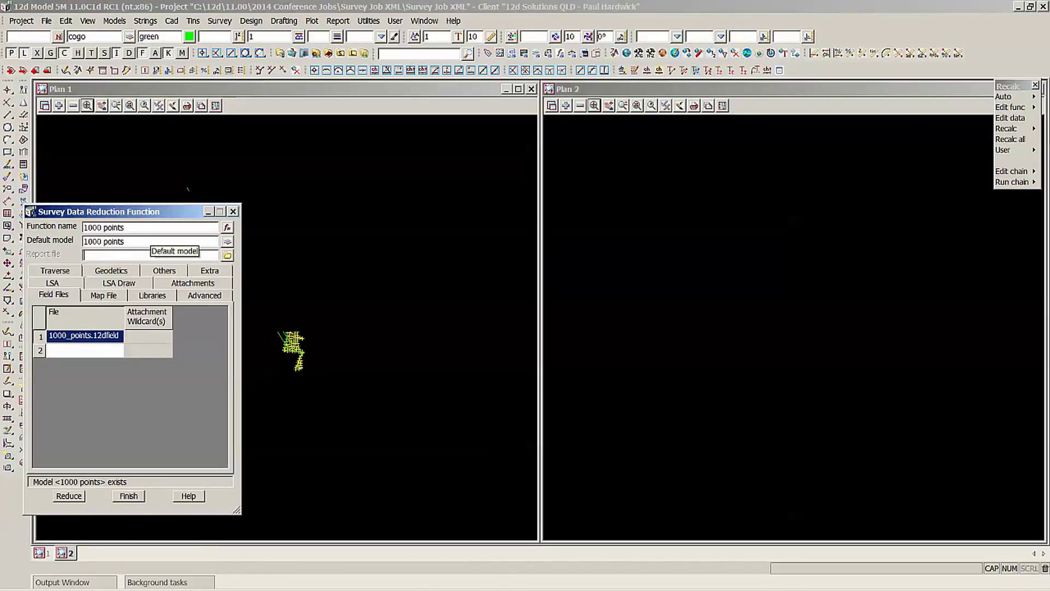
click(153, 255)
key(ctrl+v)
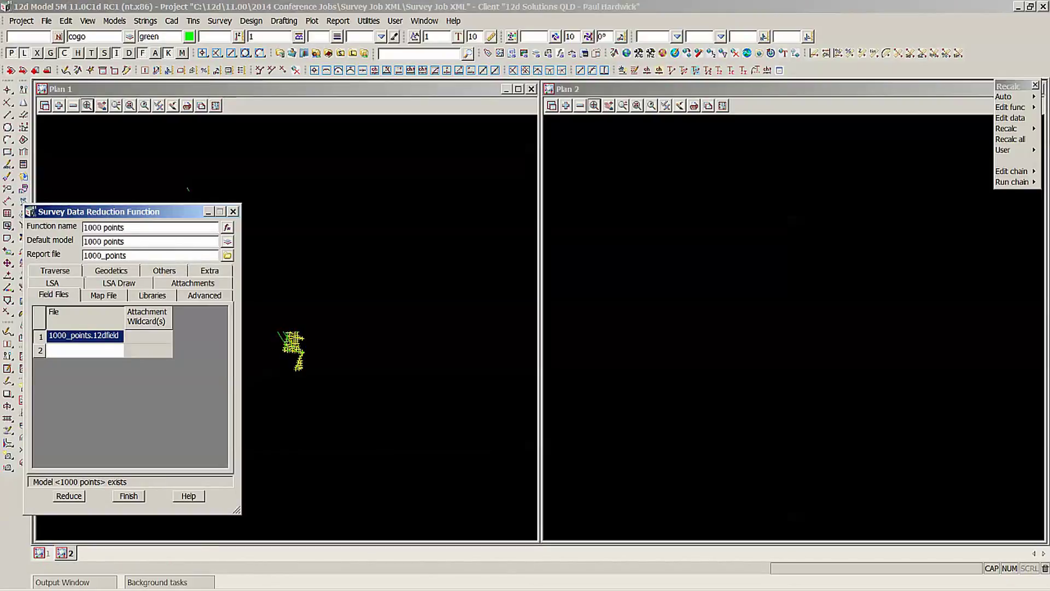
Reduce the 1000_points field file, check the full extent of the points in Plan 2, and close the reduction function.
click(69, 496)
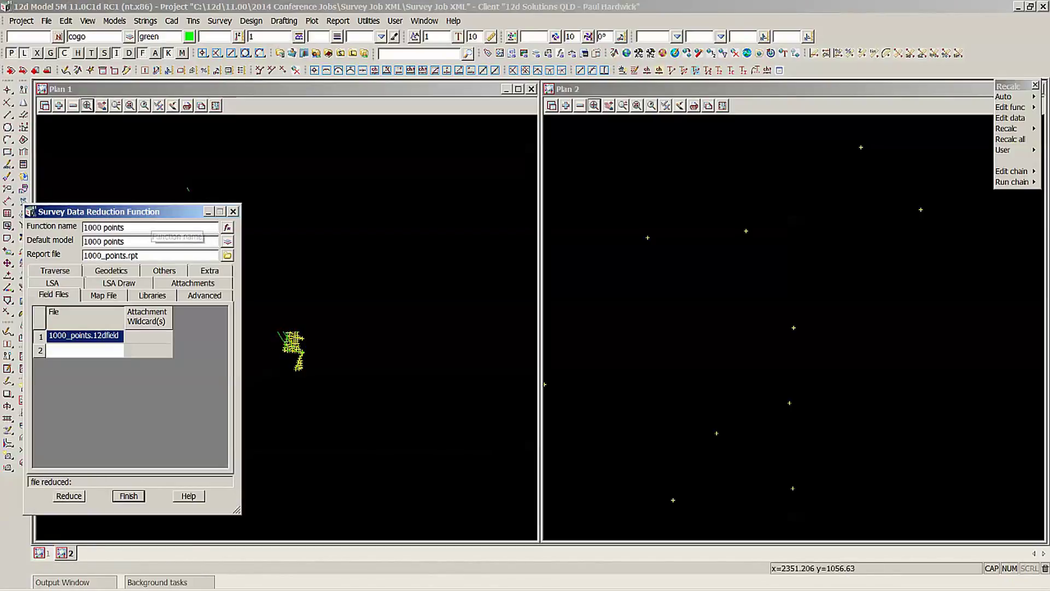
click(679, 244)
scroll(705, 242, down, 5)
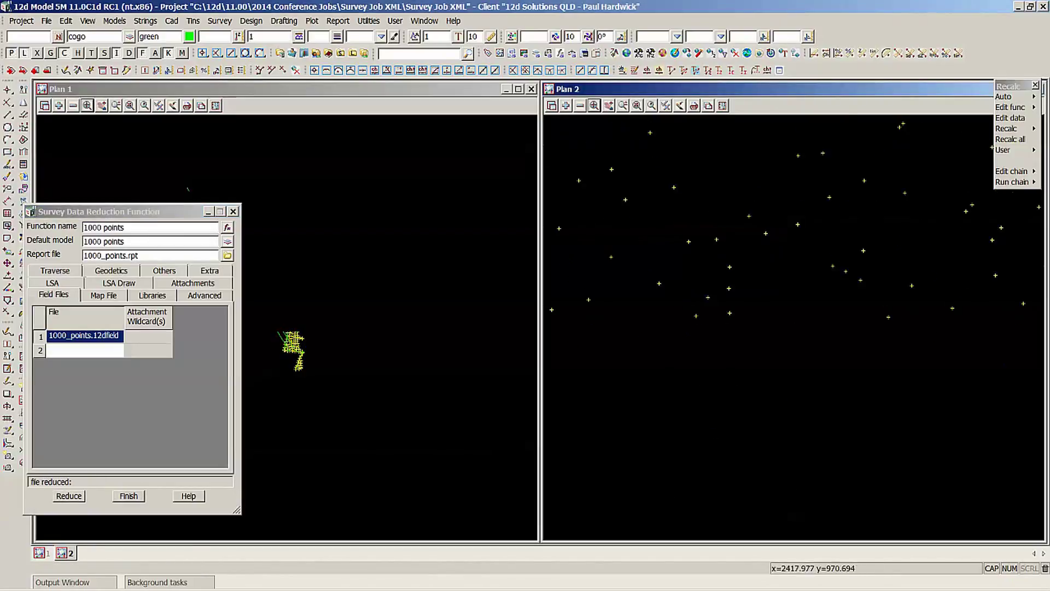
scroll(752, 427, down, 8)
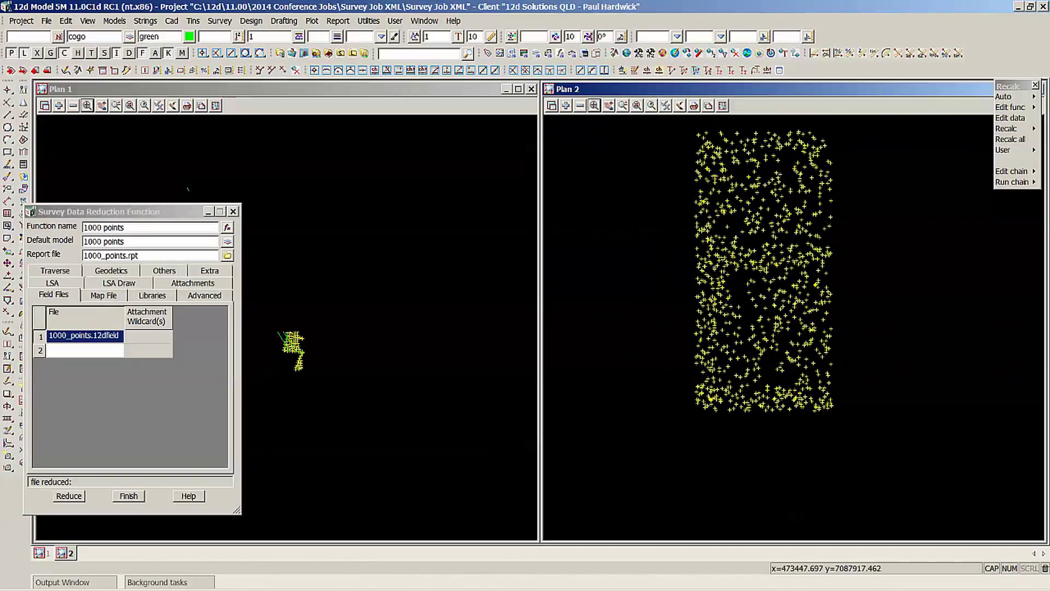
click(129, 496)
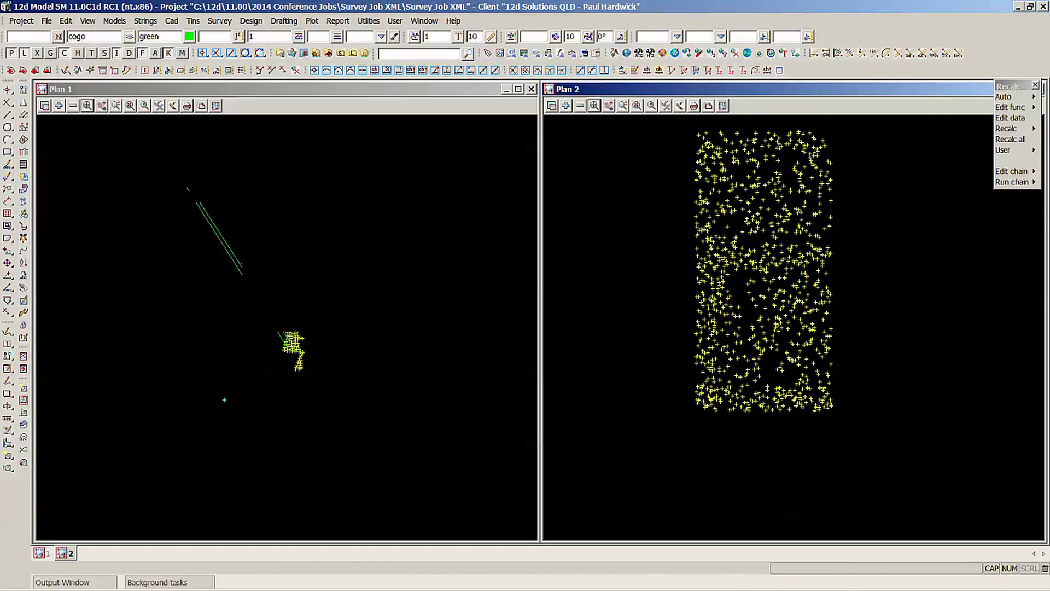
Pick a reduced point in Plan 2 to open its survey function data in the reduction editor, and move the editor clear of the points.
click(23, 312)
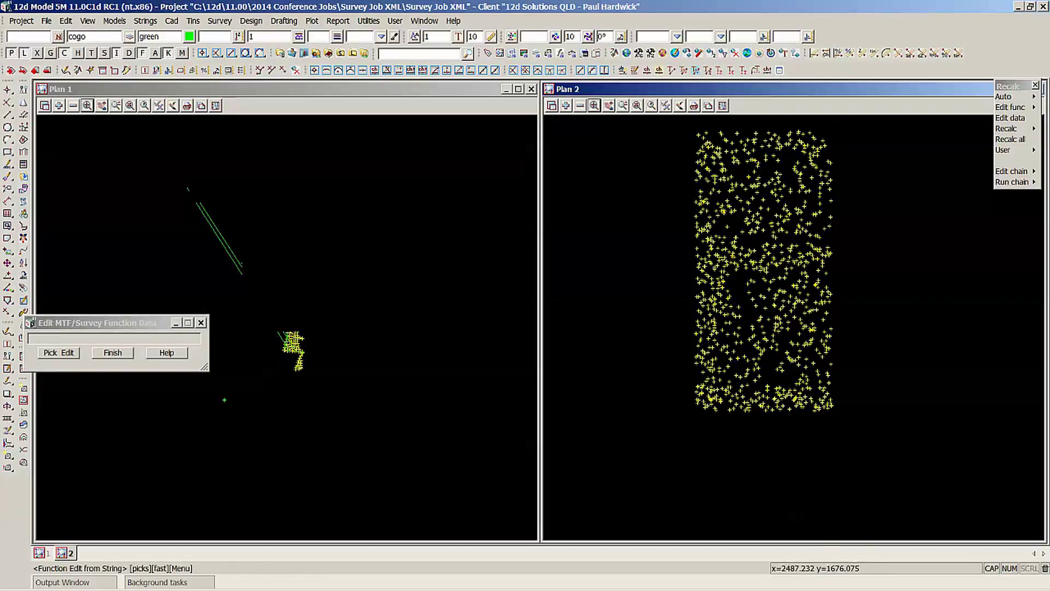
click(760, 280)
middle_click(760, 280)
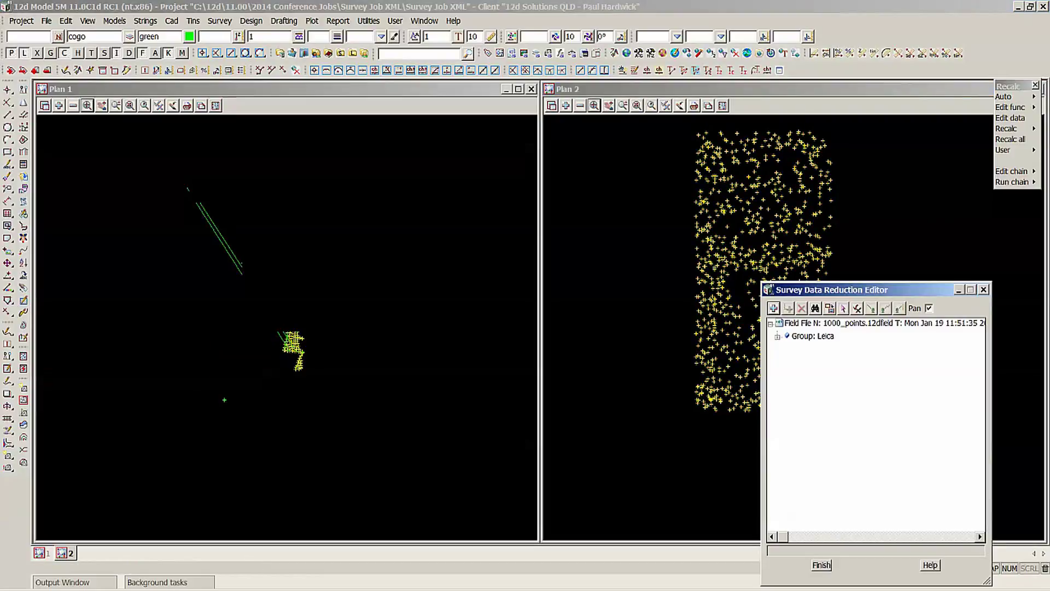
drag(853, 290, 536, 119)
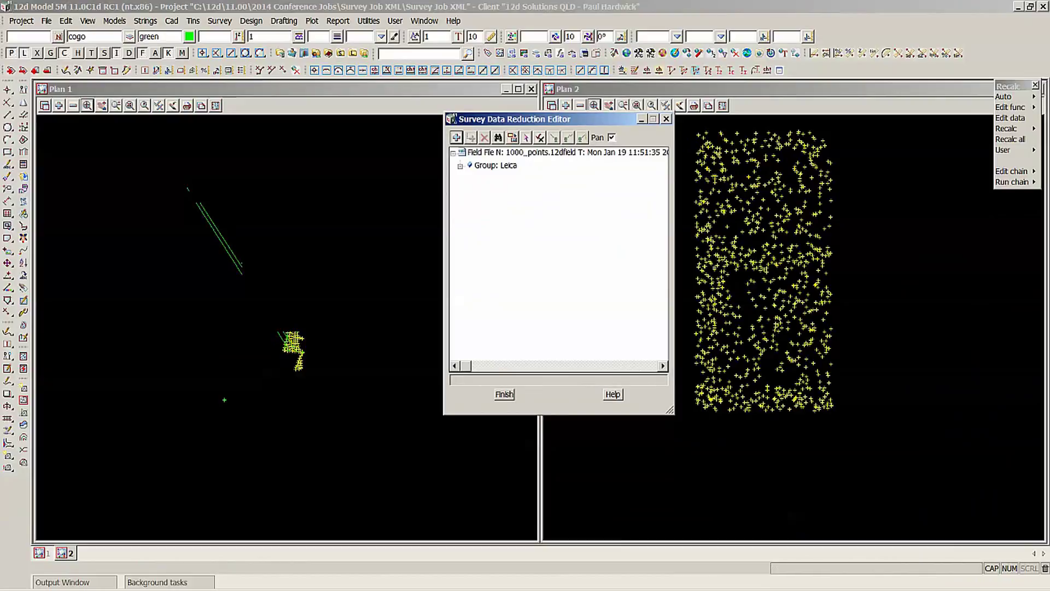
Expand the Leica group and its Points 1 to 100 group, locate points 000001 and 000002 in plan, and collapse the points group.
click(461, 165)
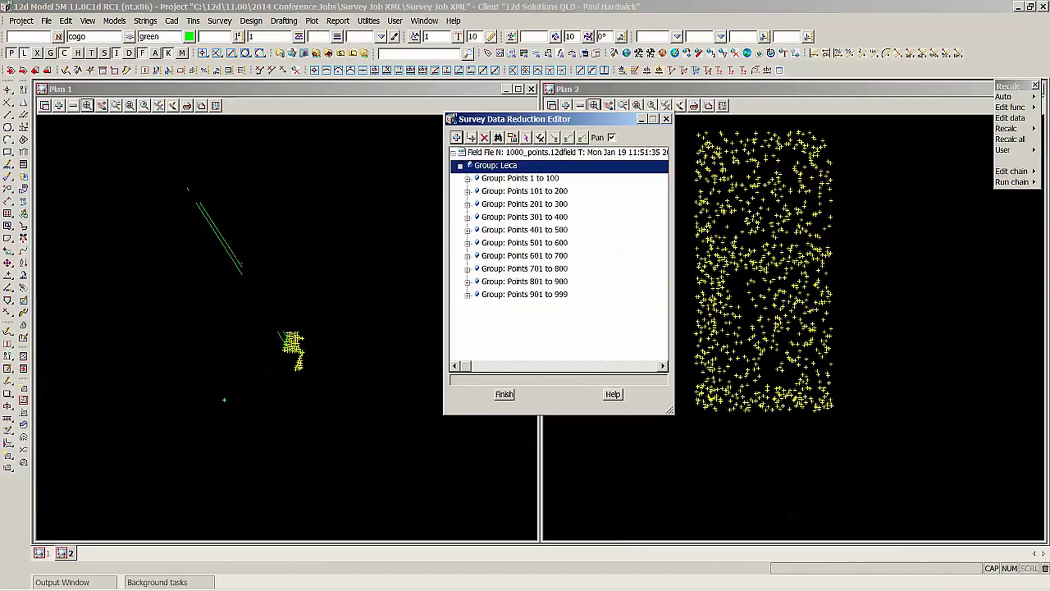
click(468, 179)
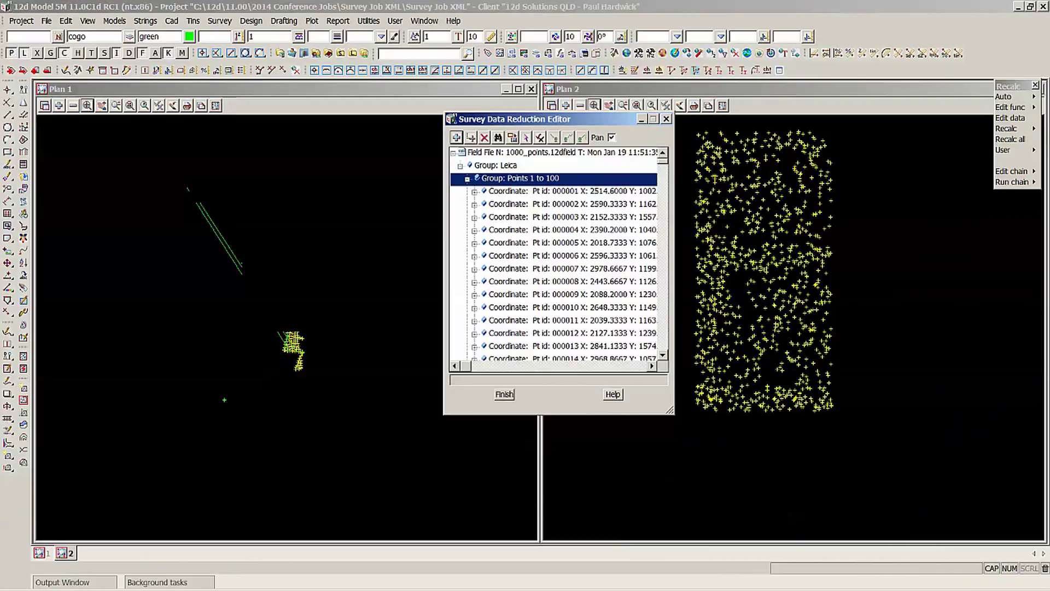
click(509, 192)
click(509, 204)
mouse_move(663, 161)
mouse_down()
mouse_move(663, 347)
mouse_move(663, 161)
mouse_up()
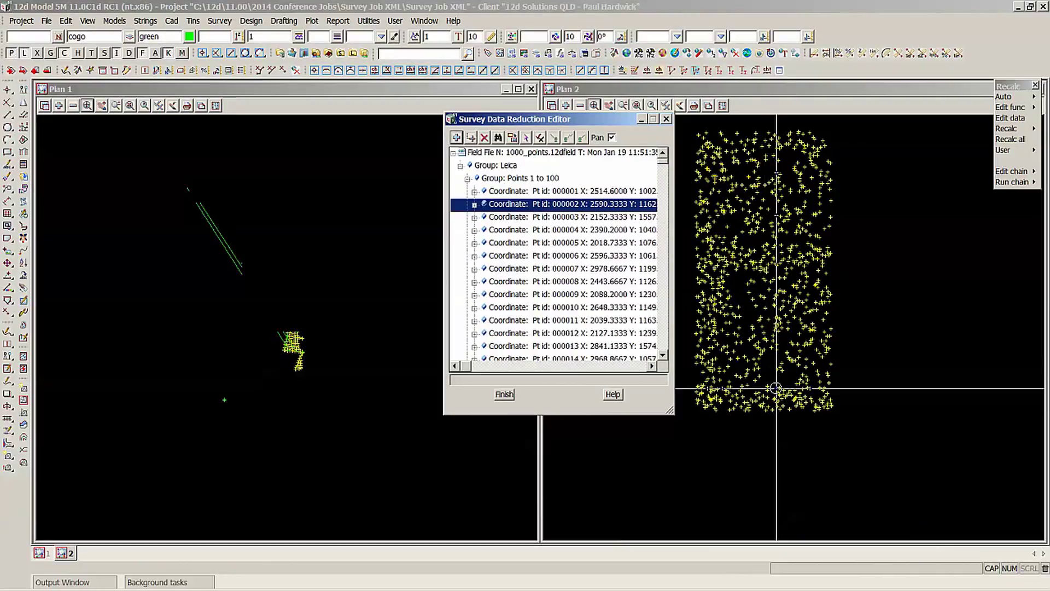
key(Left)
key(Left)
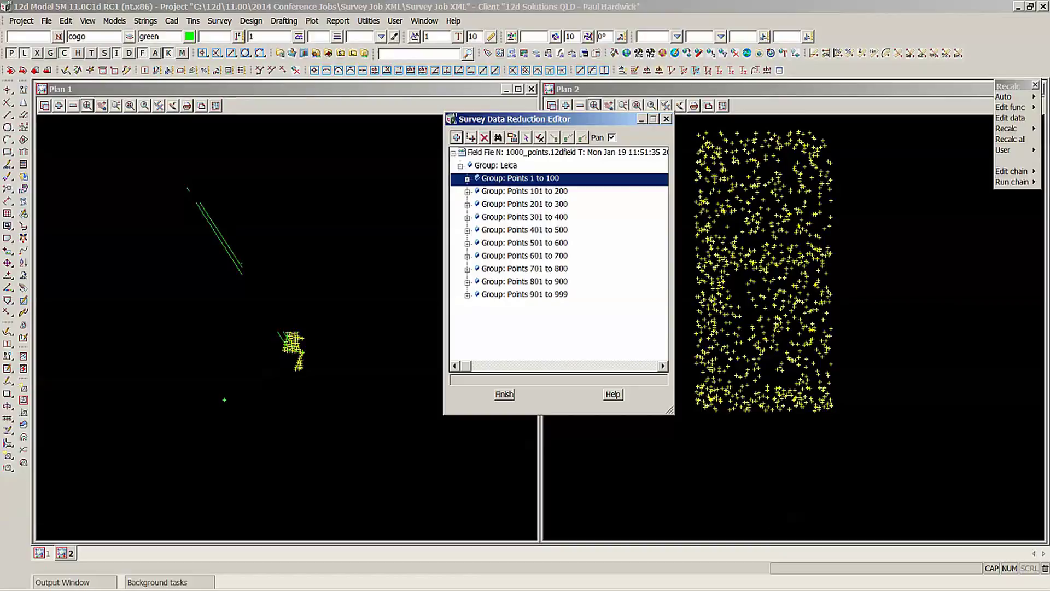
Reopen the Points 1 to 100 group and expand point 000099 to show its Leica DBX attribute set.
key(Right)
drag(663, 161, 663, 348)
double_click(548, 217)
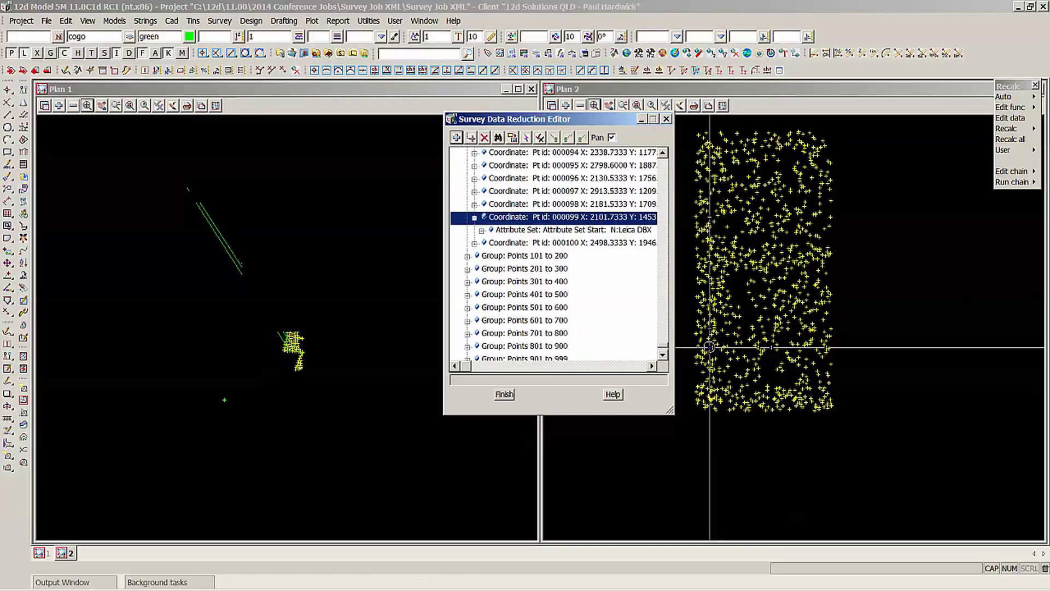
Expand point 000099's Leica DBX and Point_value attribute sets, enlarge the reduction editor, and review the attr, name and z attributes.
double_click(547, 230)
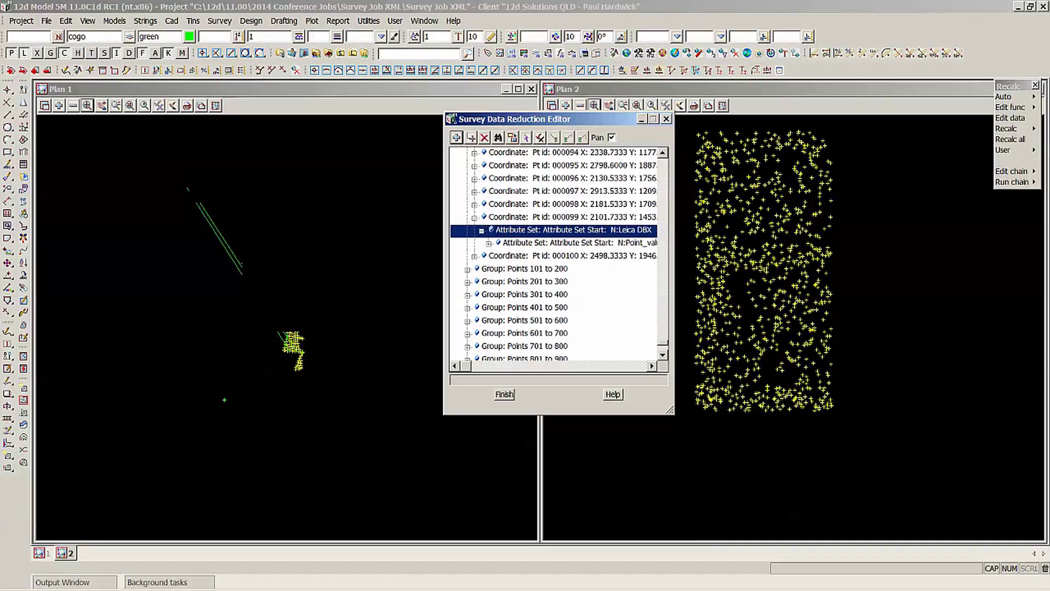
double_click(547, 243)
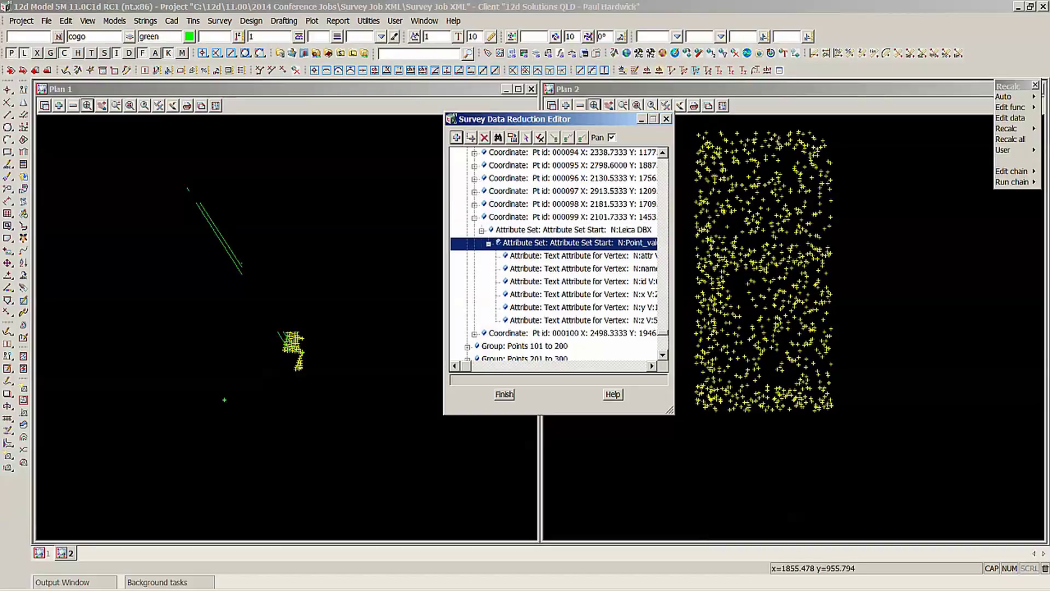
drag(670, 409, 760, 498)
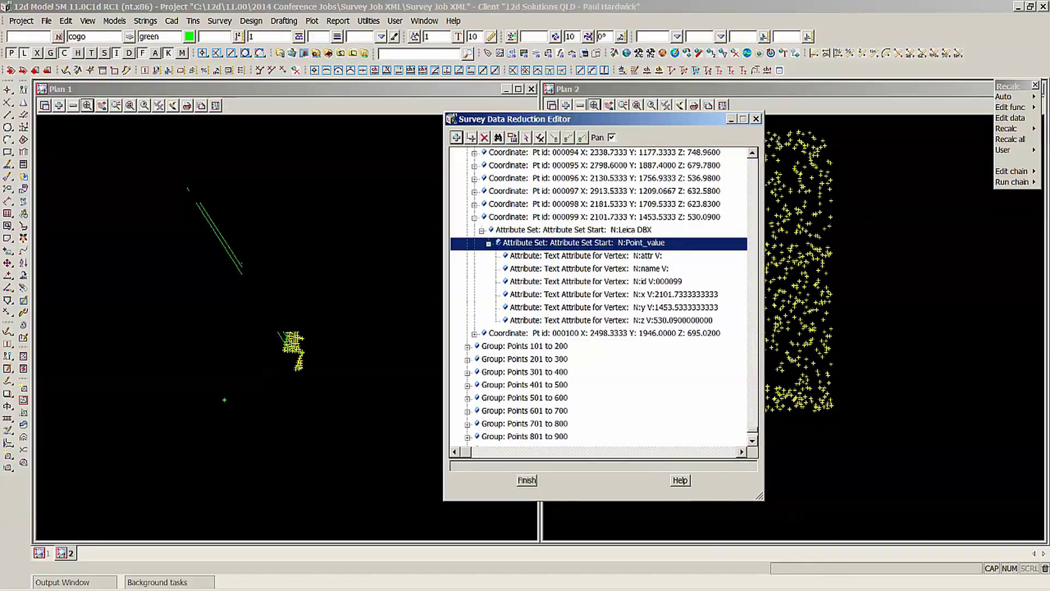
click(585, 256)
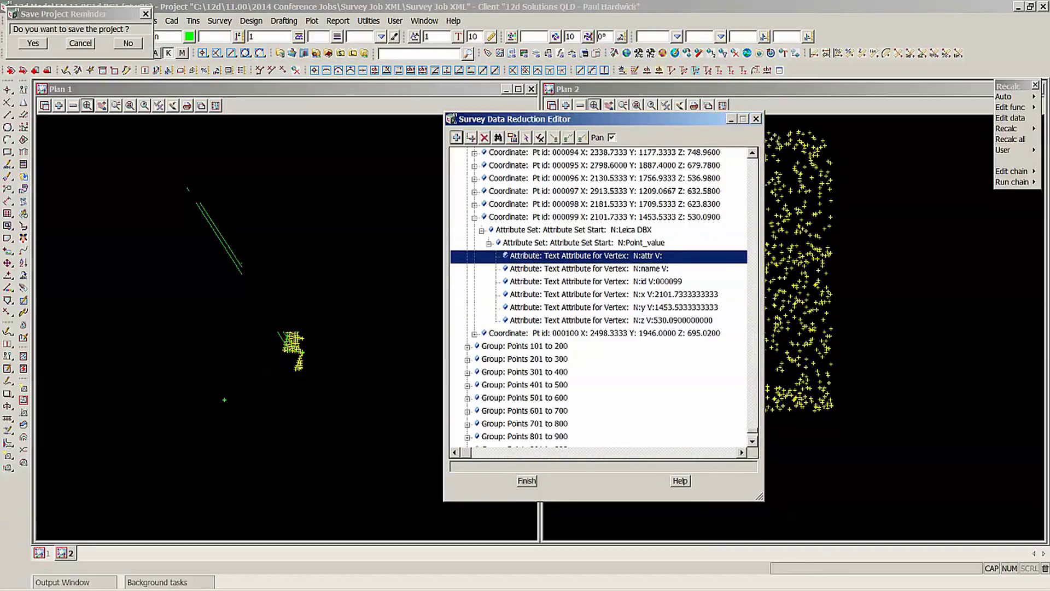
click(589, 269)
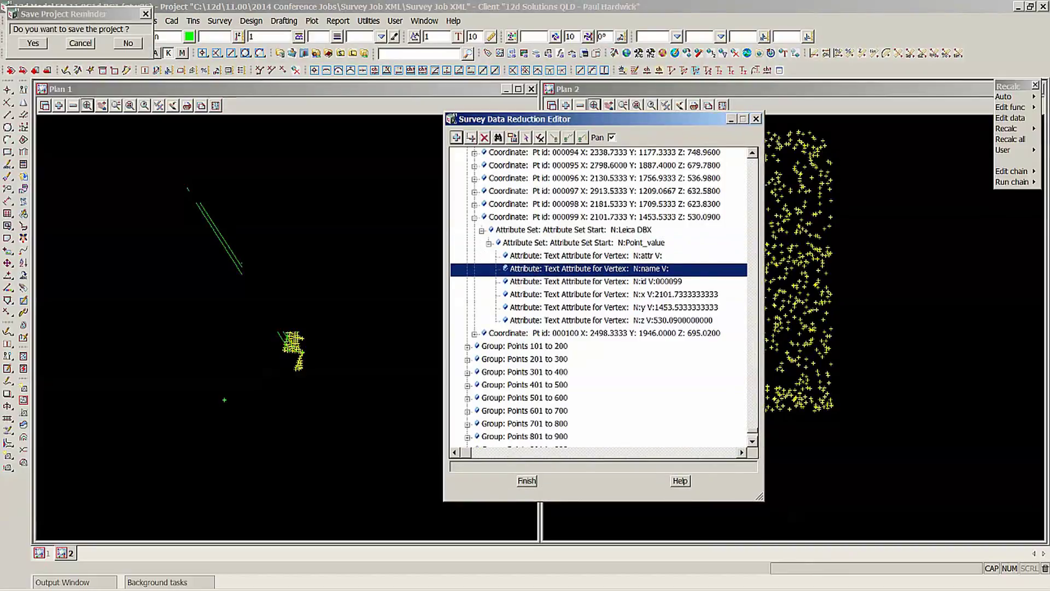
click(591, 320)
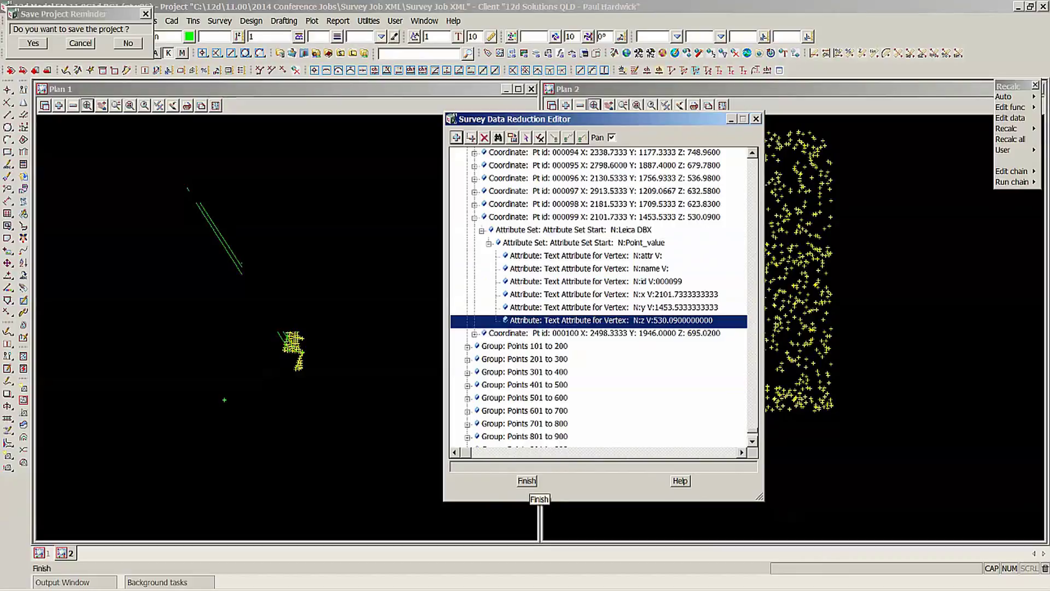
Close the Survey Data Reduction Editor and save the project.
click(527, 480)
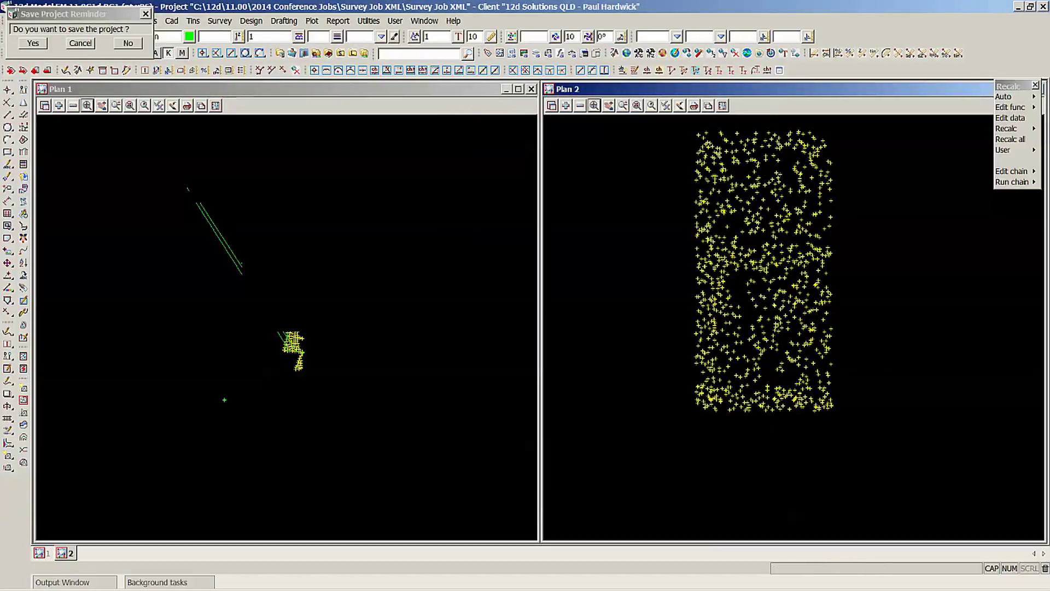
click(33, 43)
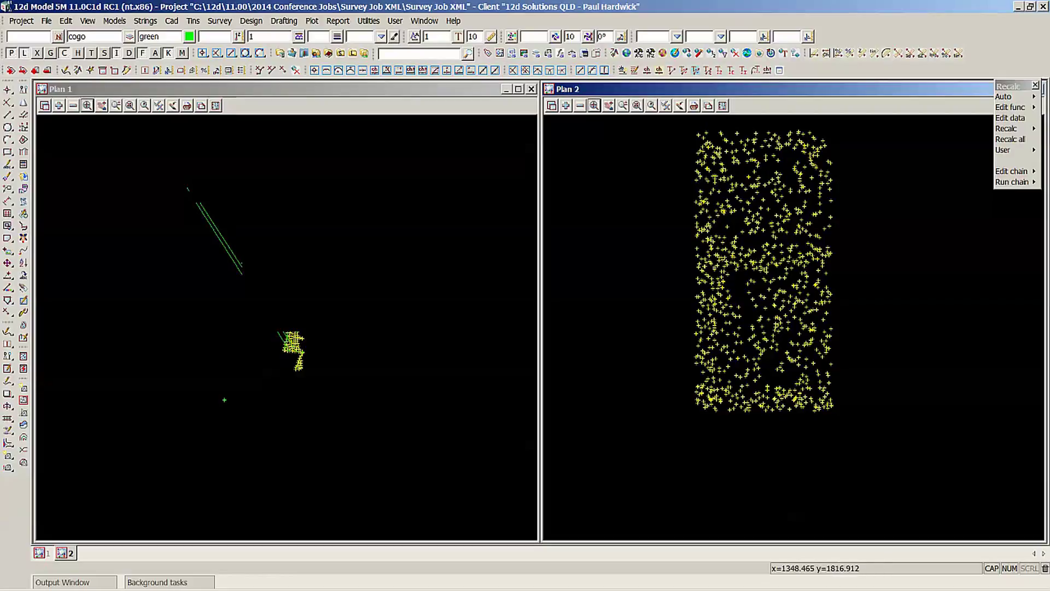
Open the string attributes editor, move it clear of the points, and load PSHT point 10006 of model c2cextrasdb2 from Plan 1.
click(465, 307)
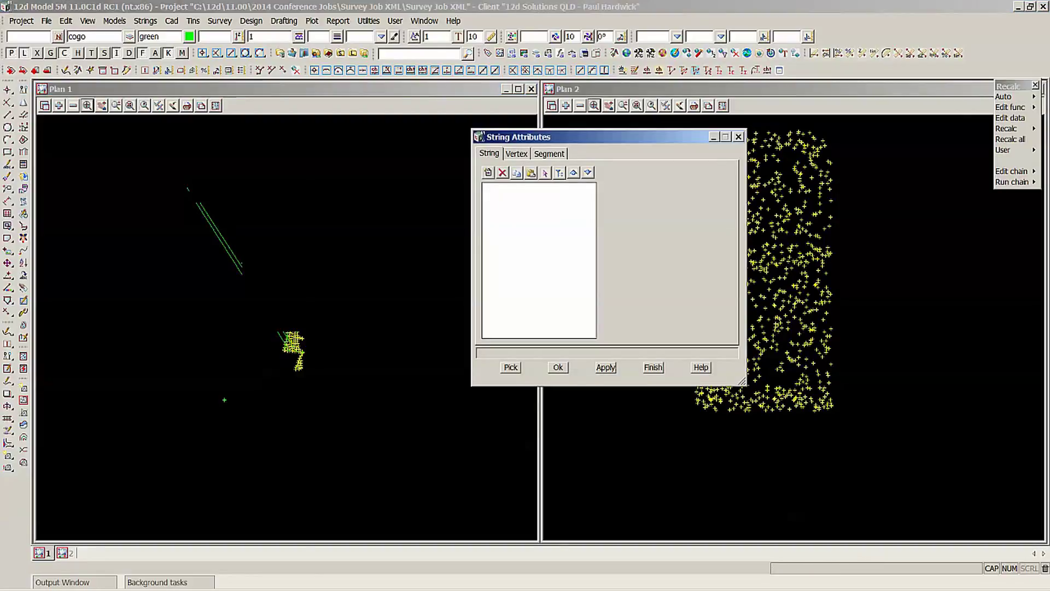
drag(547, 137, 460, 86)
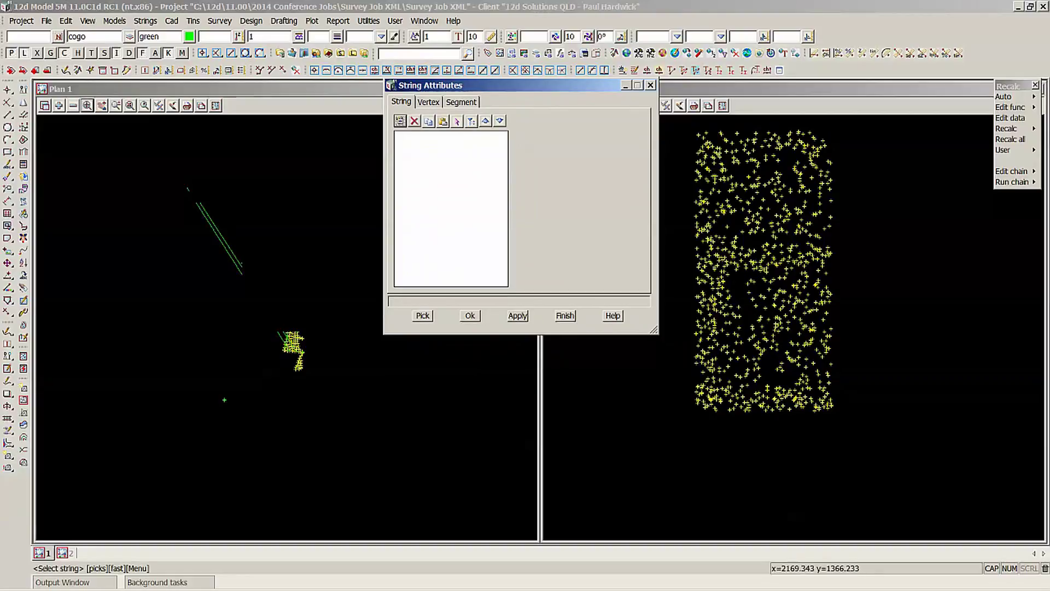
click(298, 370)
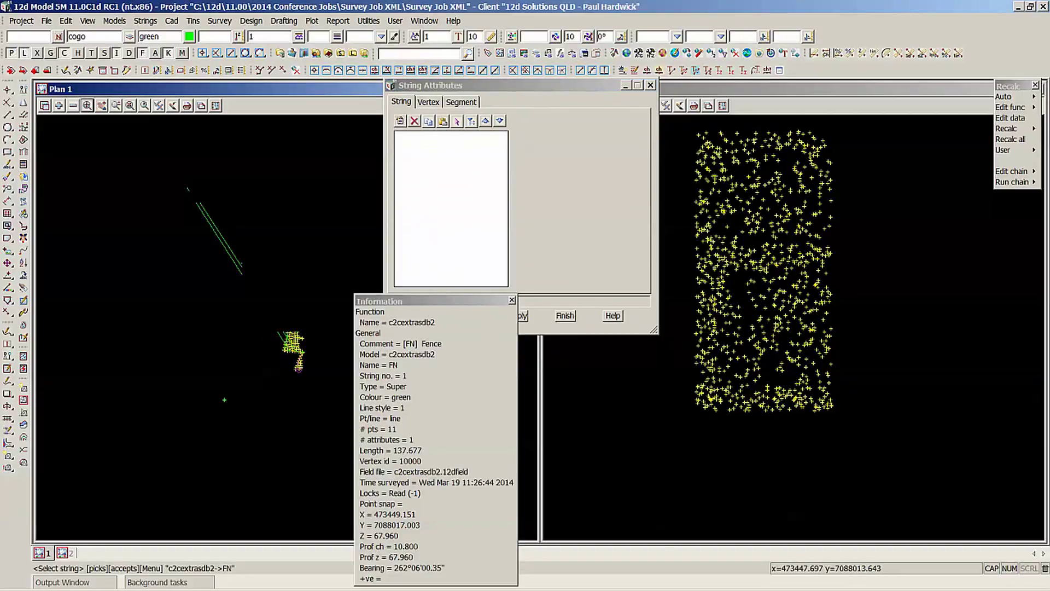
scroll(299, 368, up, 9)
click(309, 375)
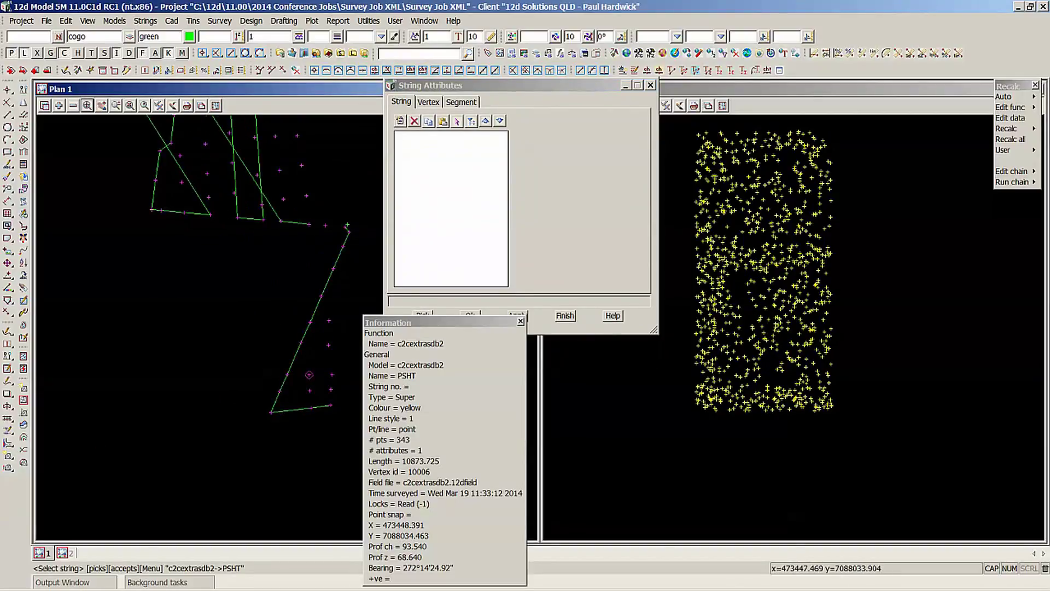
middle_click(309, 375)
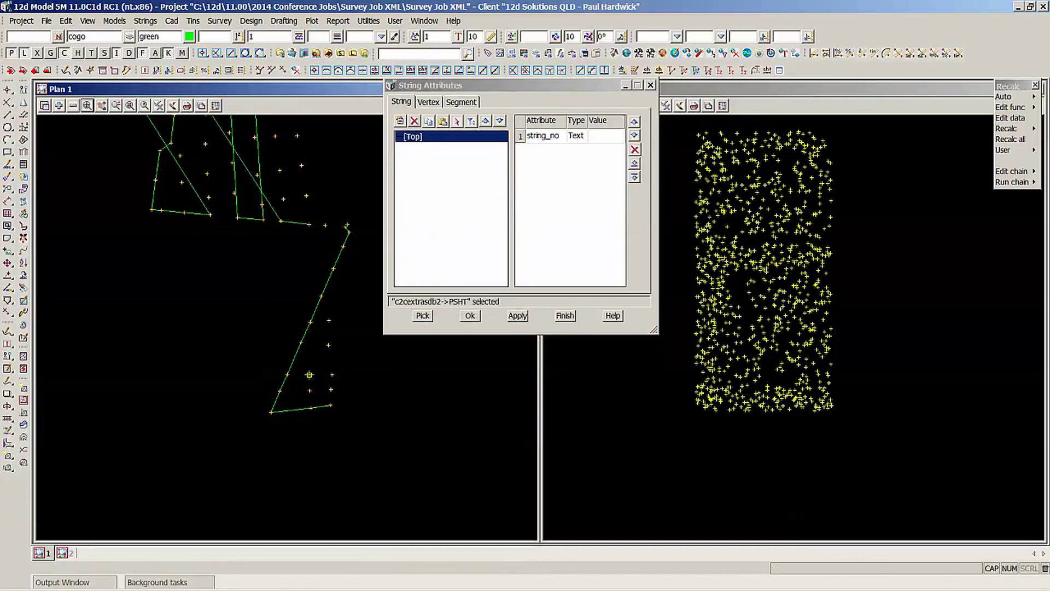
Show the picked point's vertex attributes, expand the Trimble Link group and its PointRecord, and enlarge the dialog to read the values.
click(428, 102)
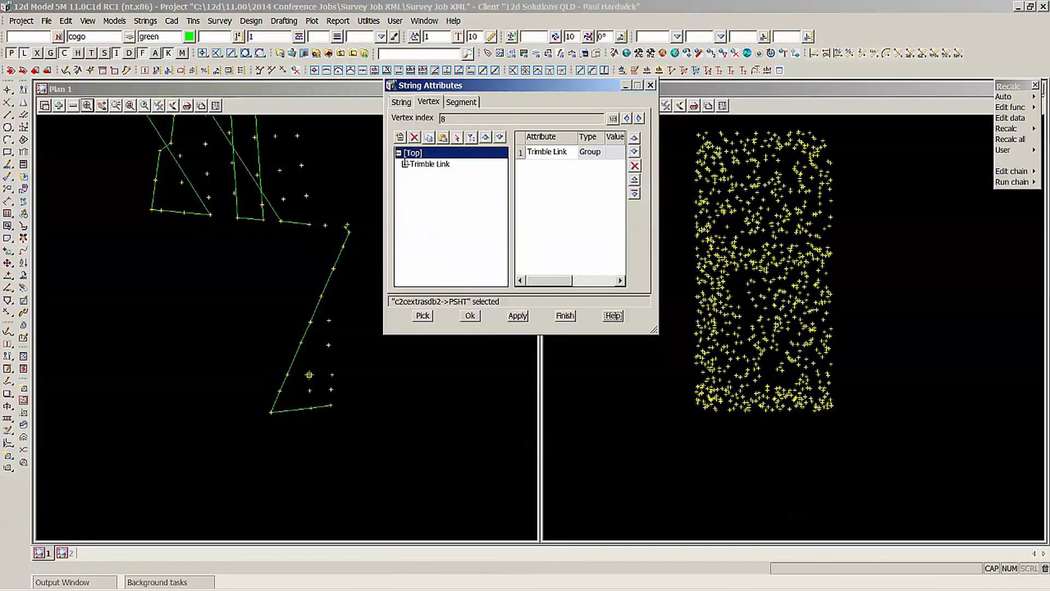
click(405, 163)
click(436, 176)
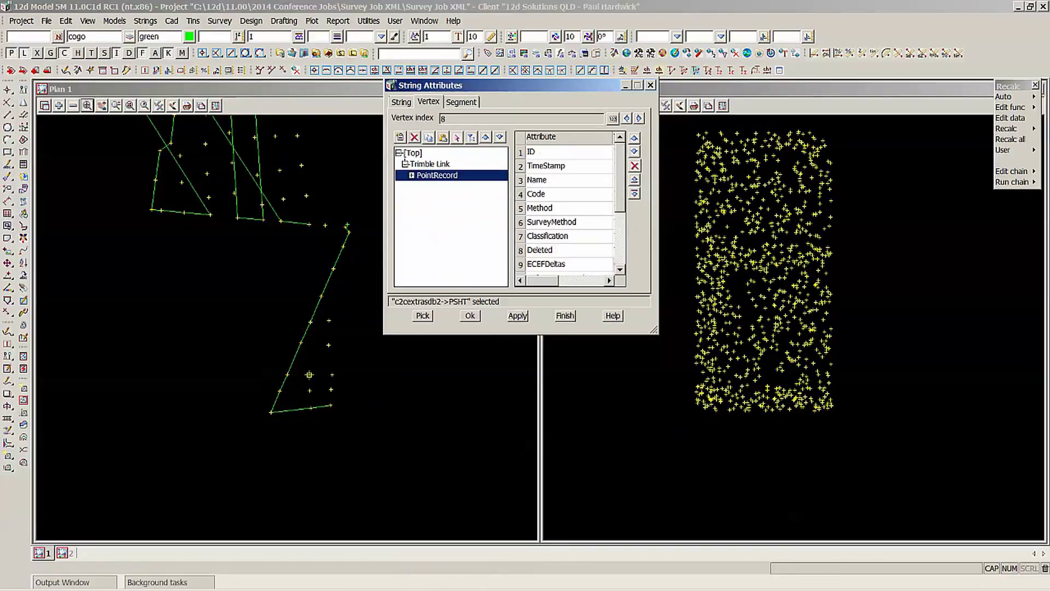
key(Right)
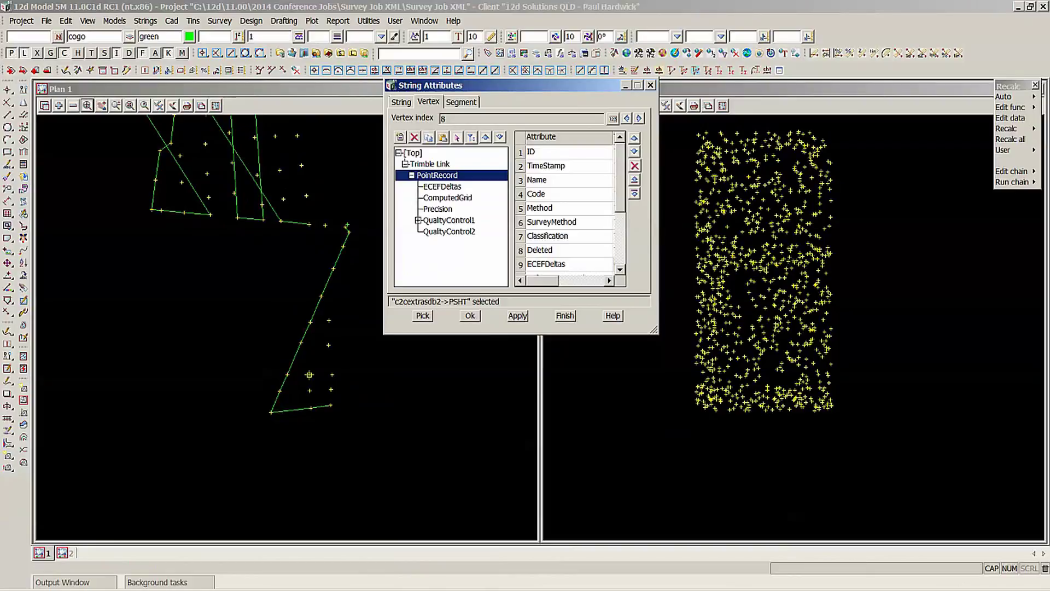
drag(656, 331, 854, 511)
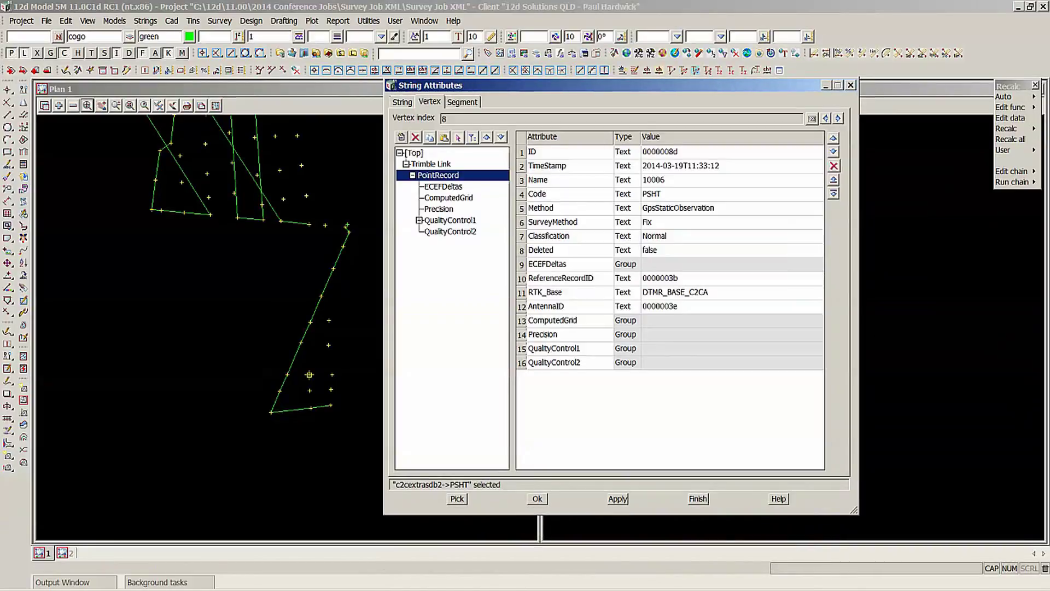
Examine the point's QualityControl1 attributes with their StartTime, EndTime and Warnings subgroups, as well as the QualityControl2 attributes.
click(450, 221)
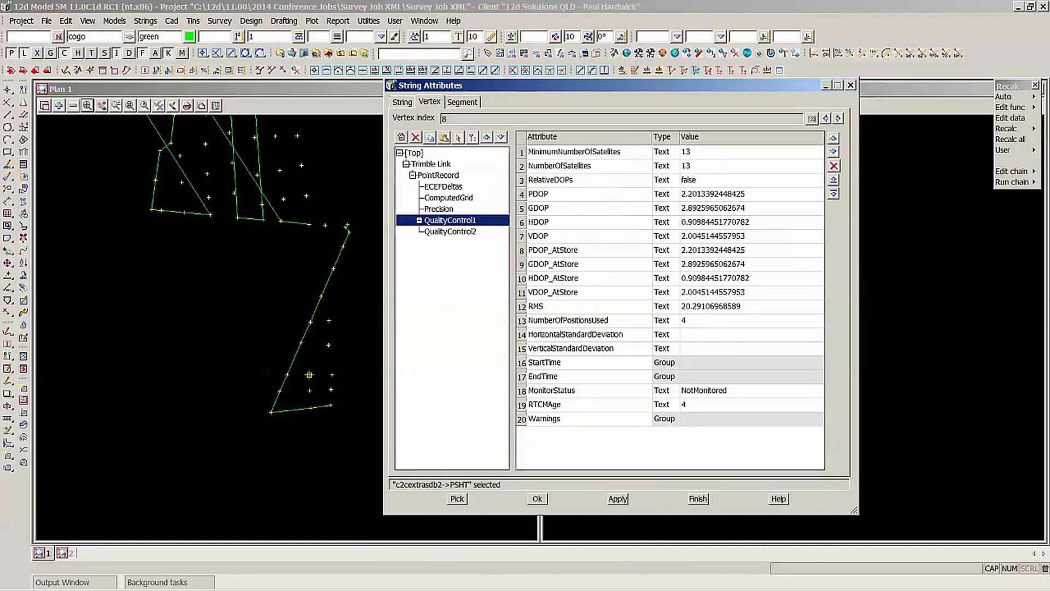
click(419, 221)
click(447, 232)
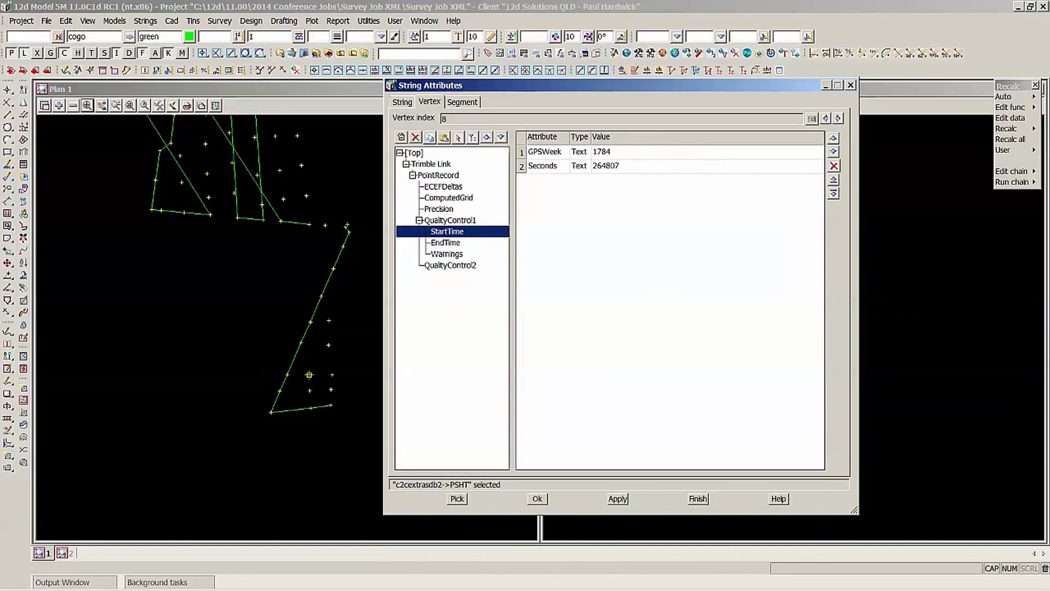
key(Down)
key(Down)
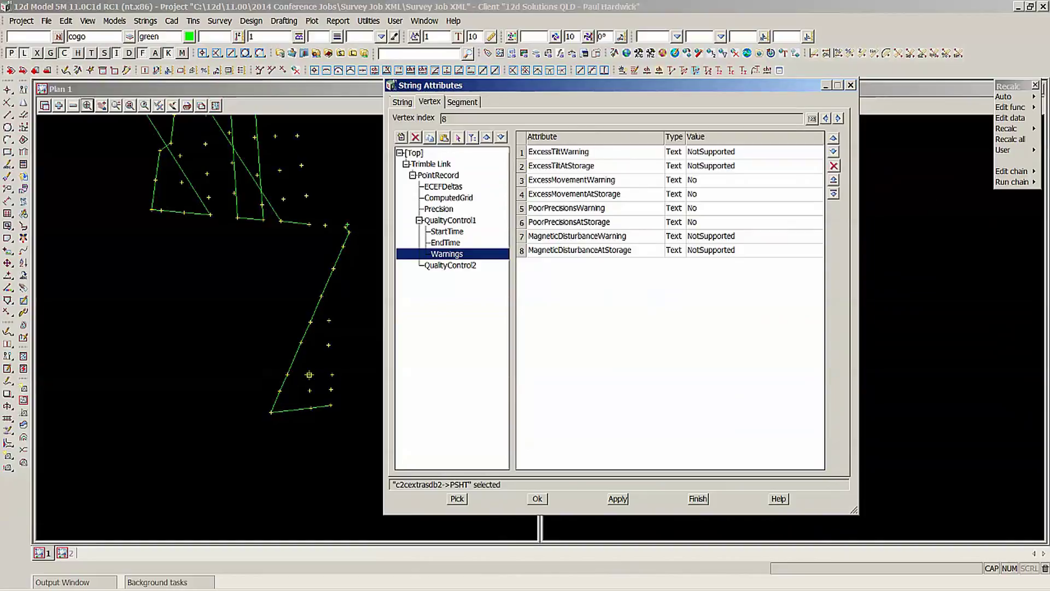
key(Down)
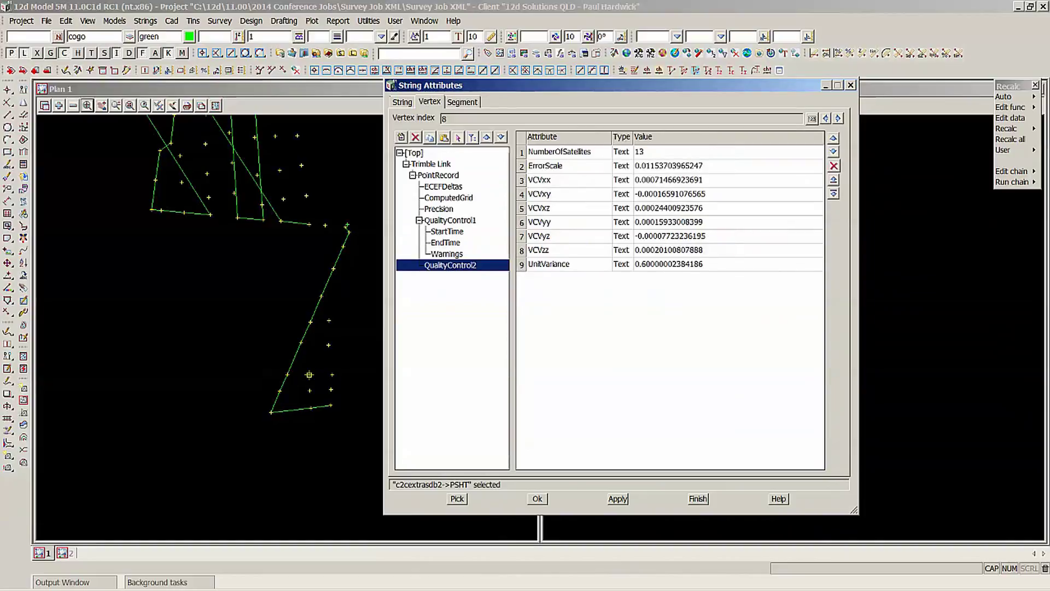
click(450, 220)
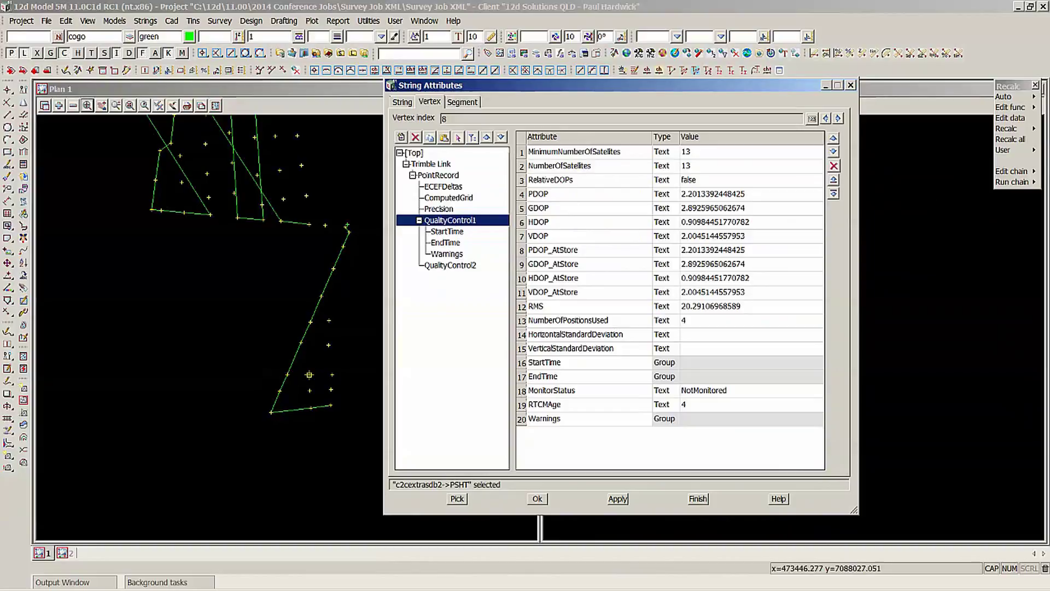